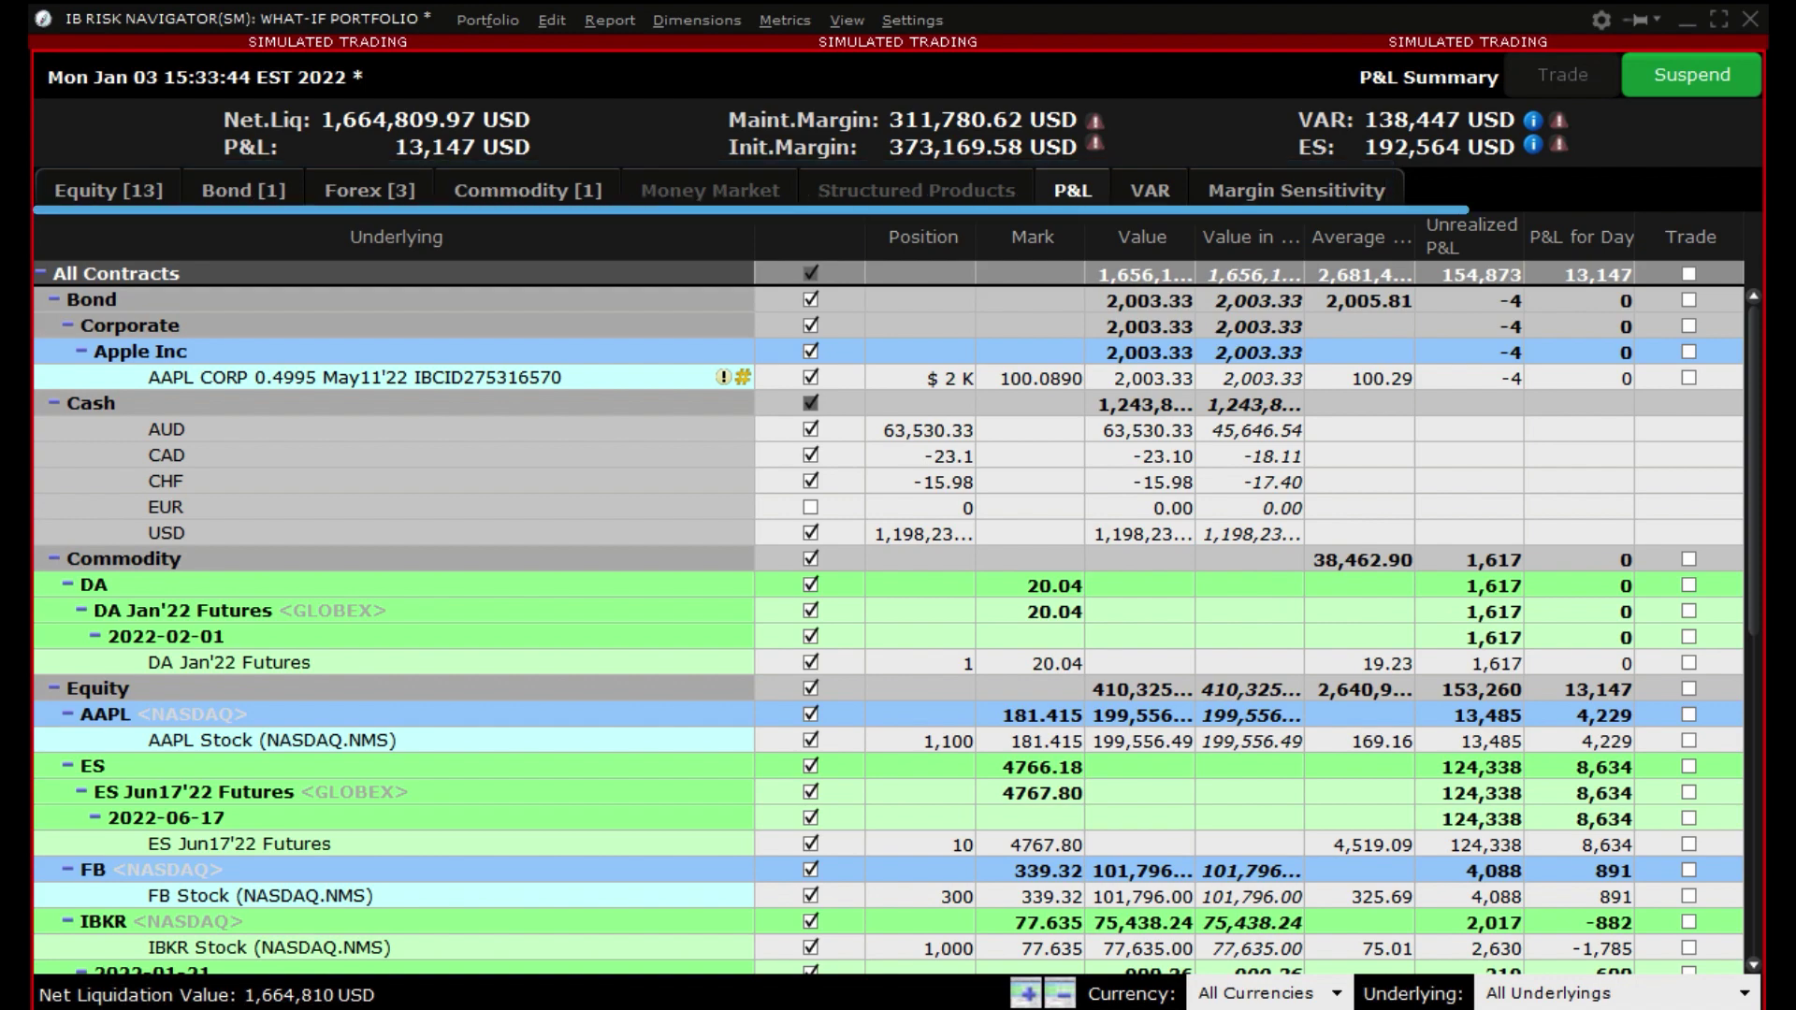
- Scroll down through the what-if portfolio's P&L positions grid and back up to the top
scroll(1165, 549, down, 5)
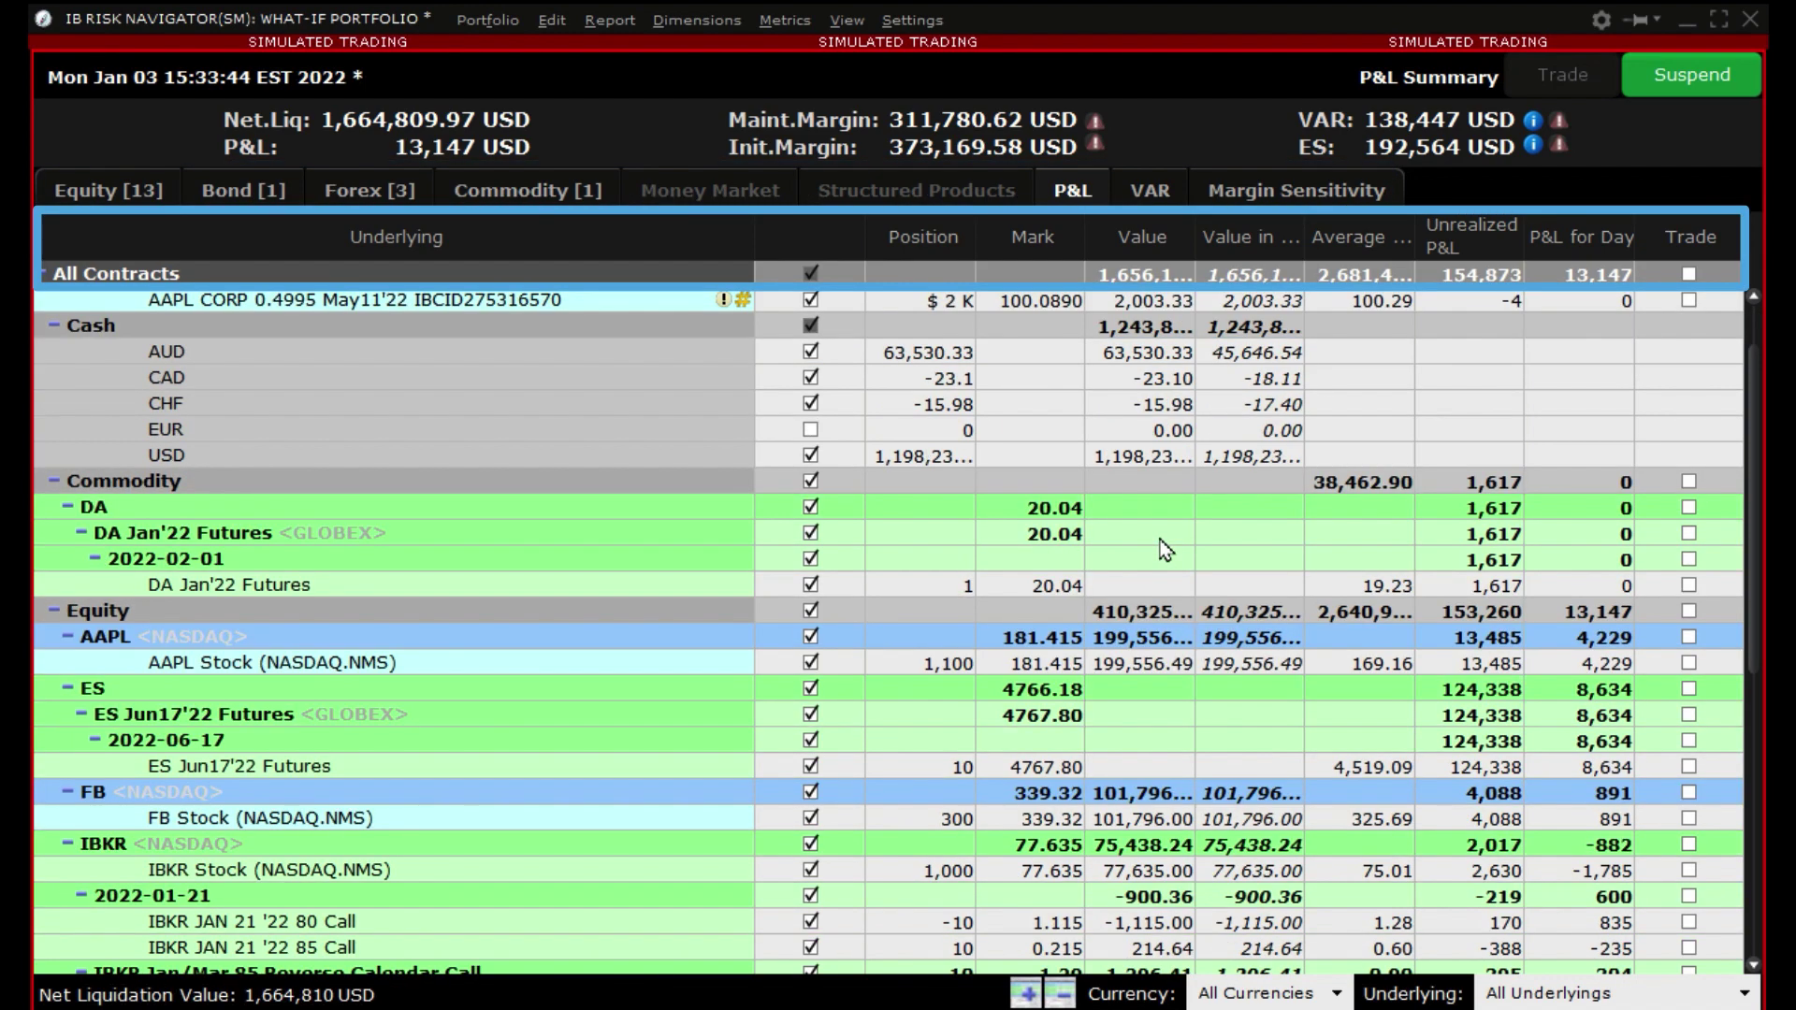
scroll(1165, 549, down, 4)
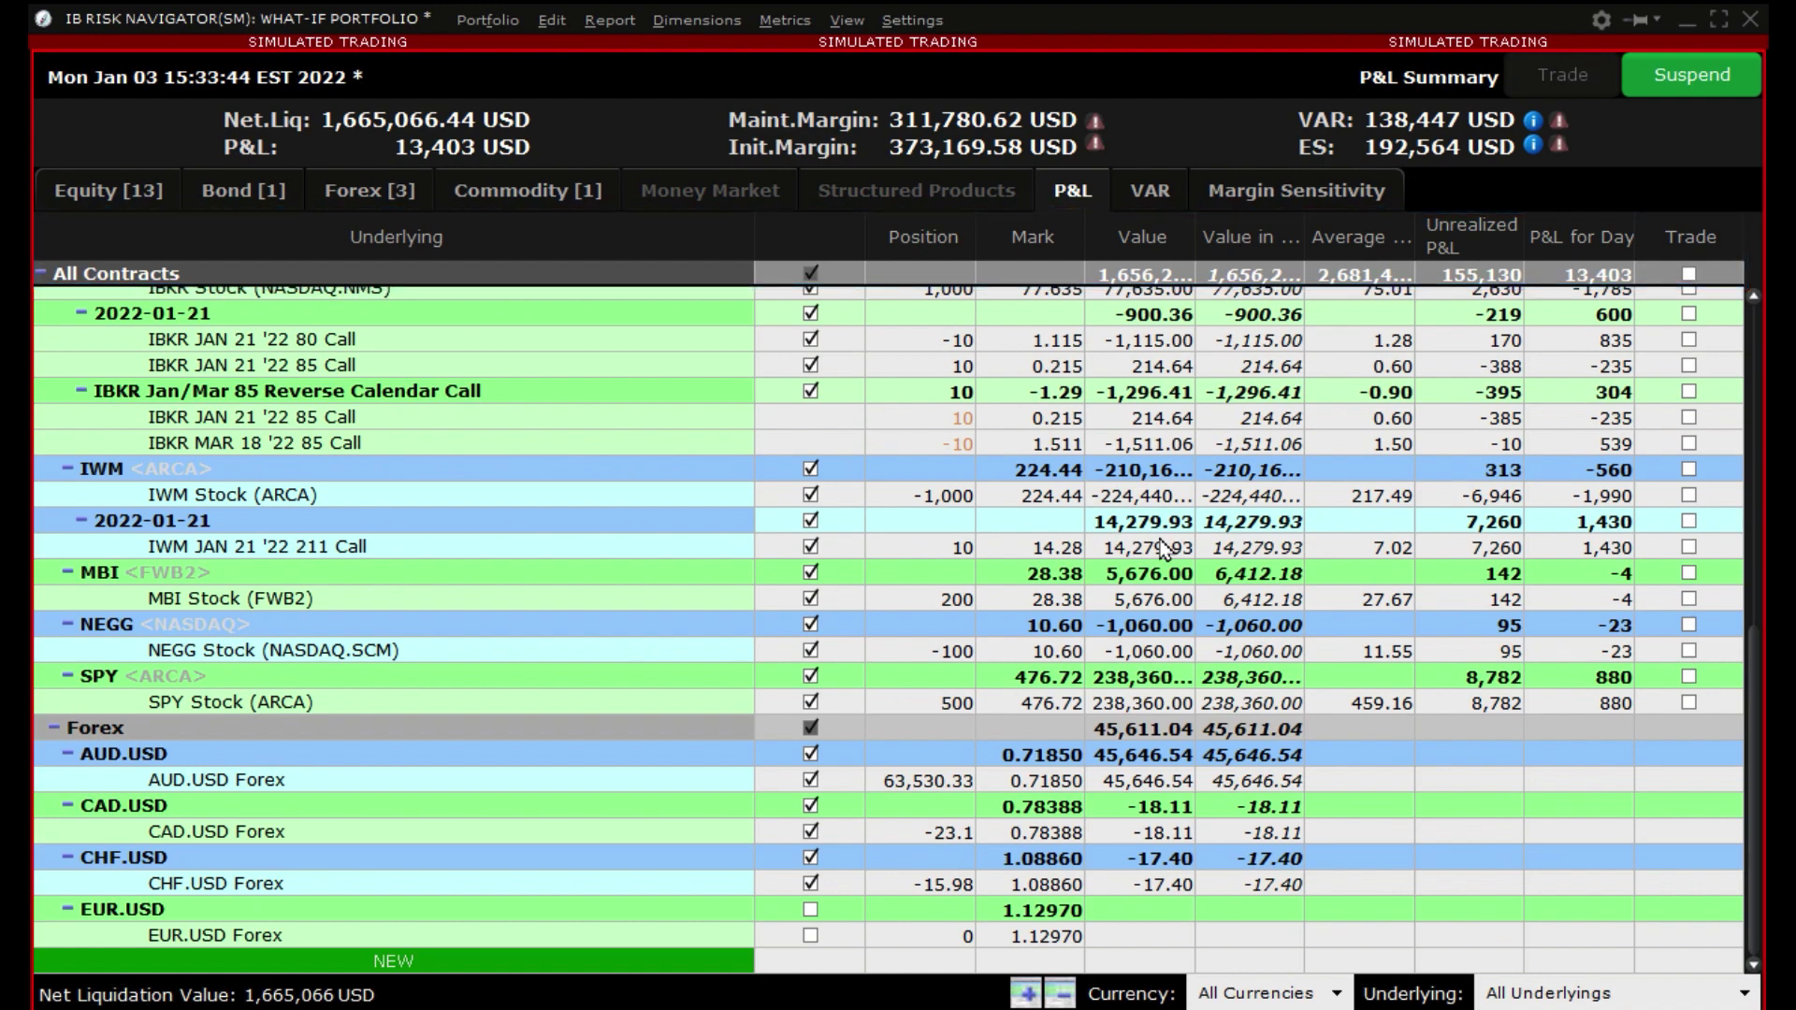
scroll(1165, 549, up, 9)
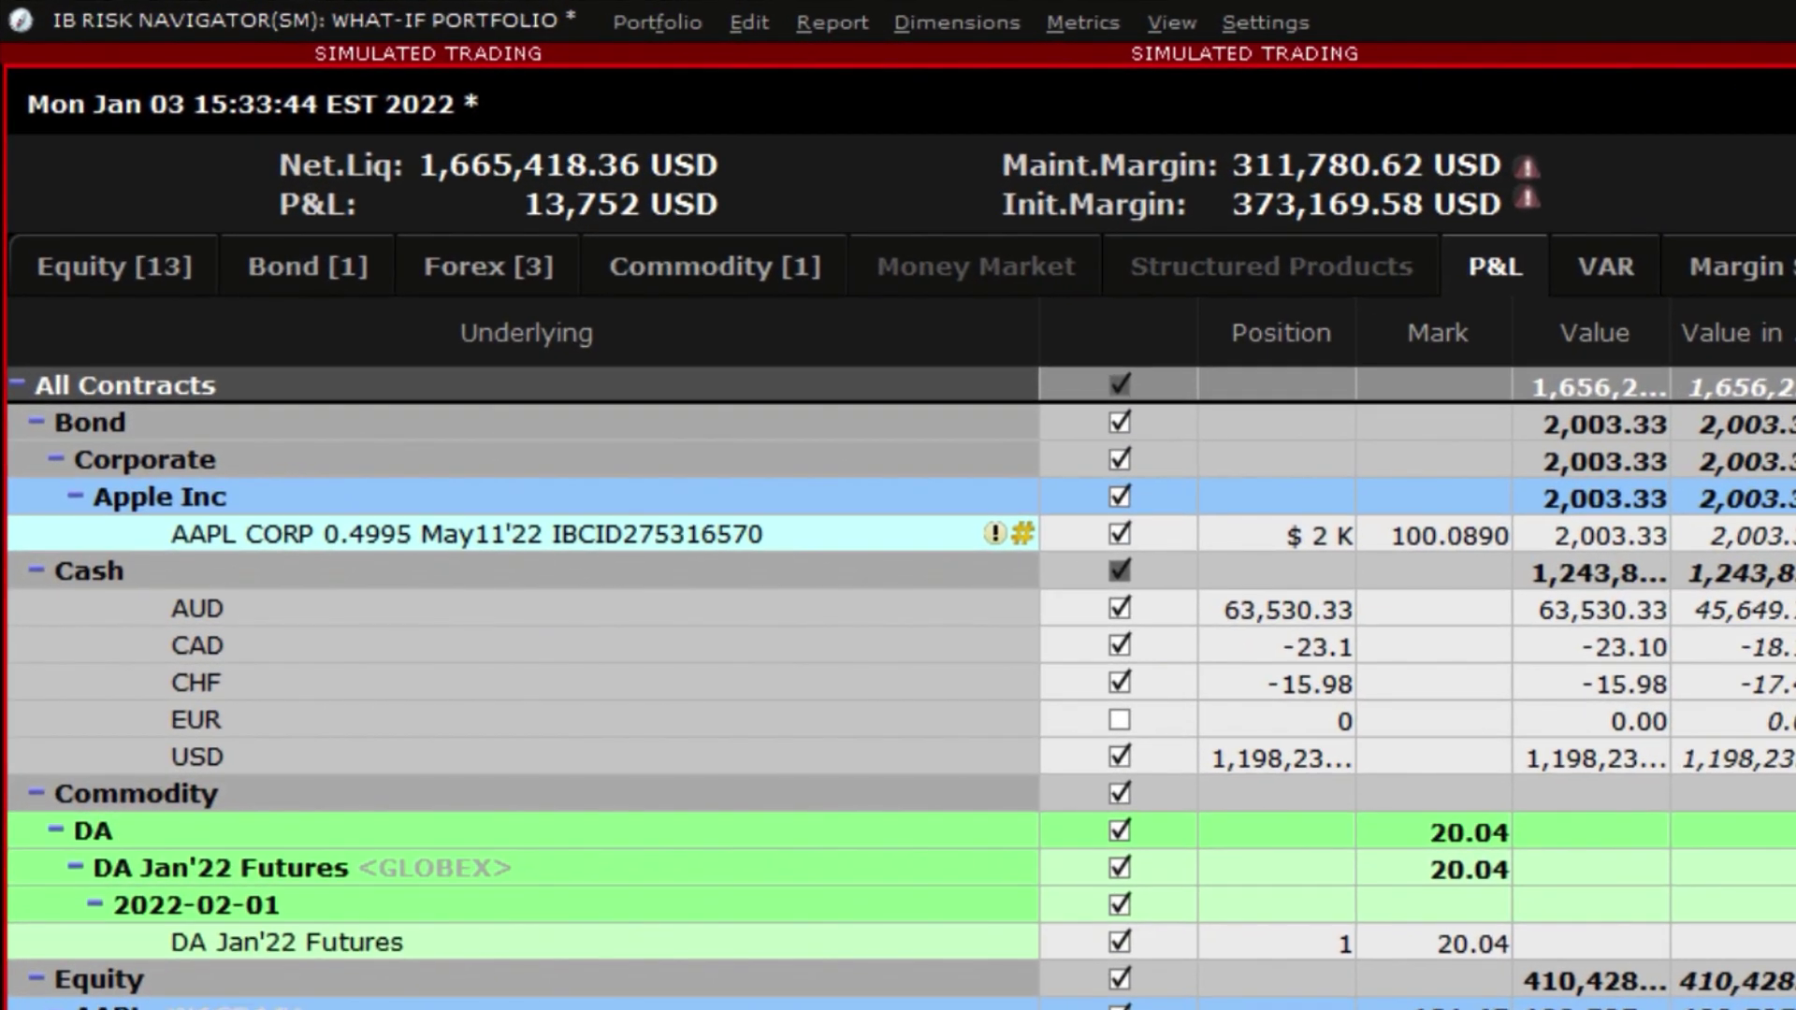
- Add a Total P&L column to the P&L table through Metrics > Value columns
click(780, 20)
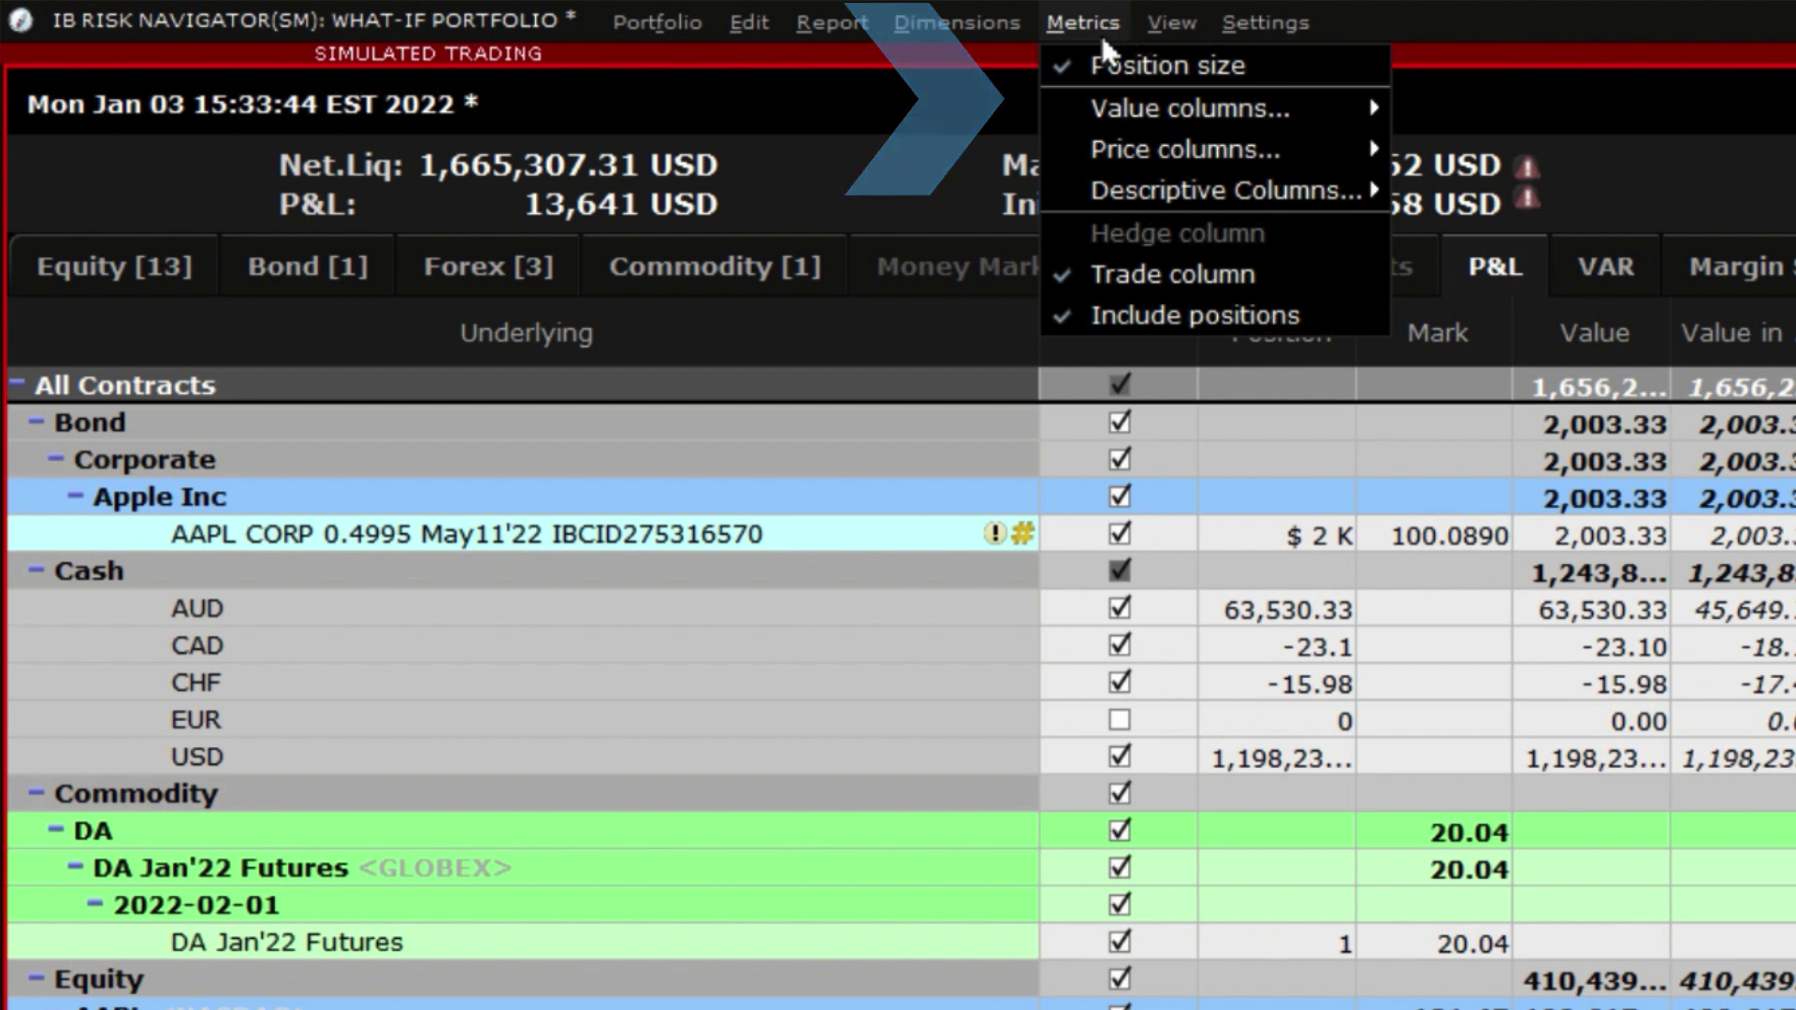
mouse_move(1096, 110)
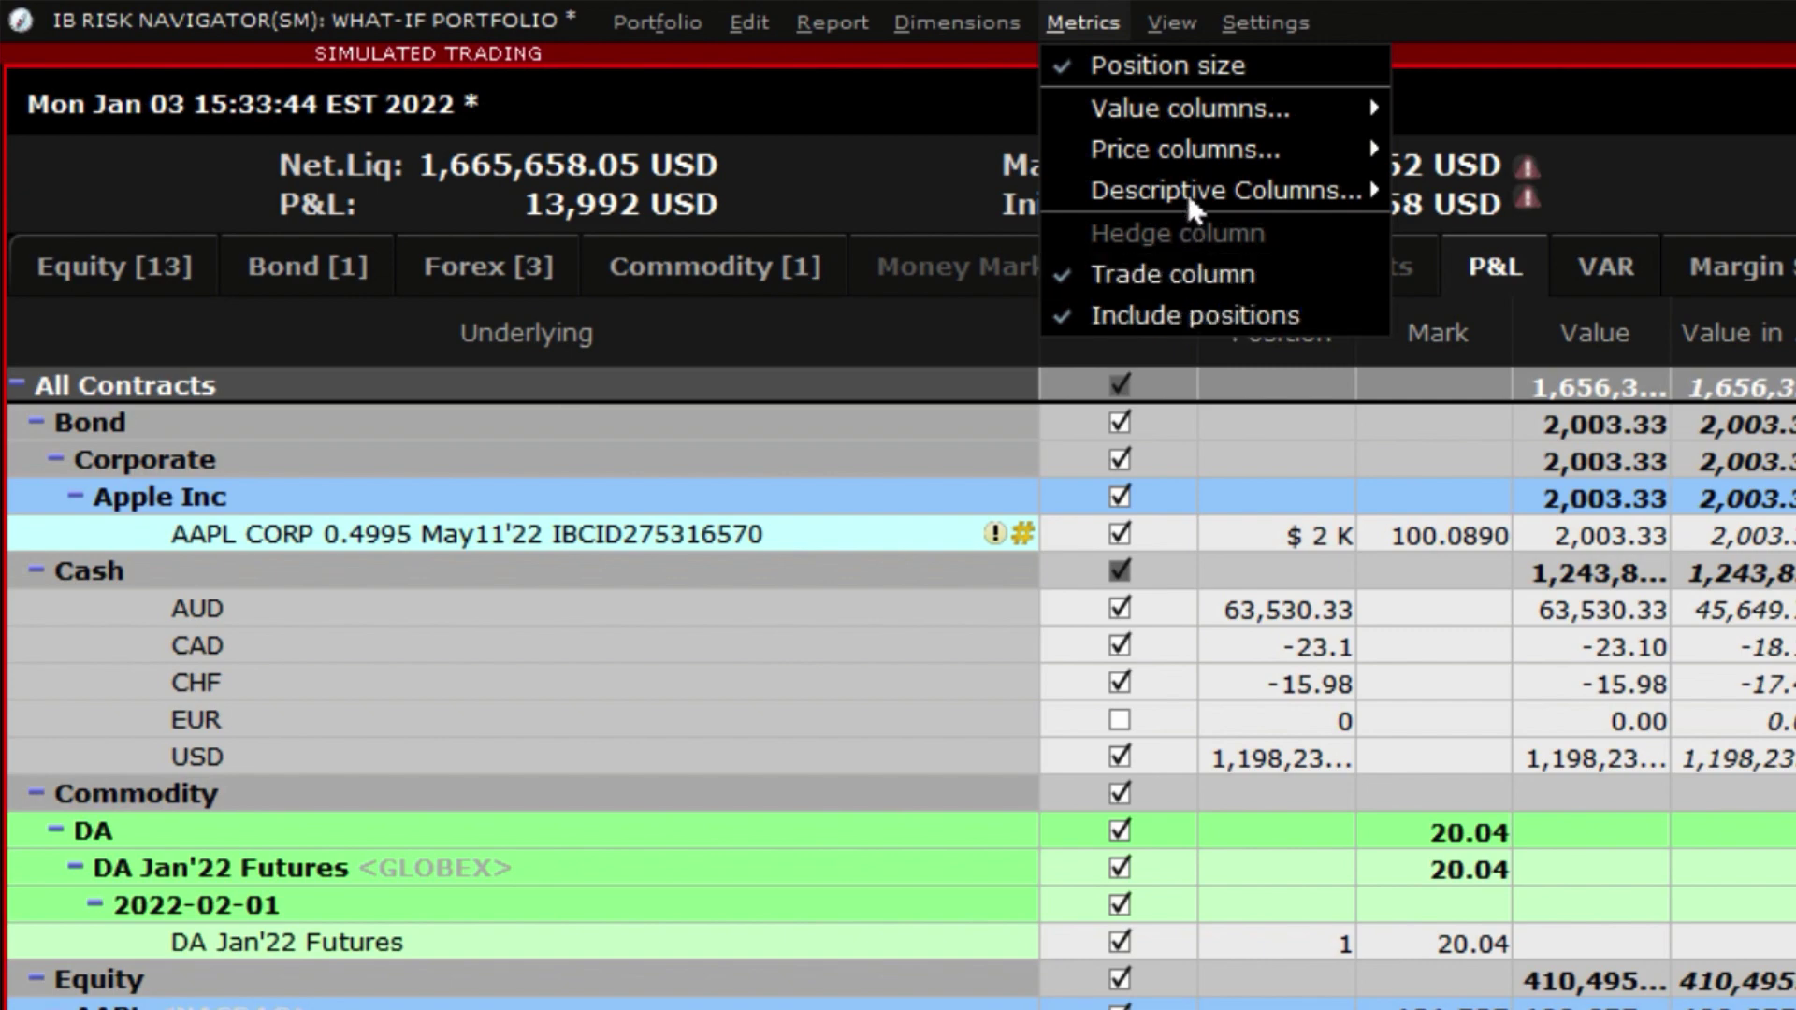
mouse_move(1205, 110)
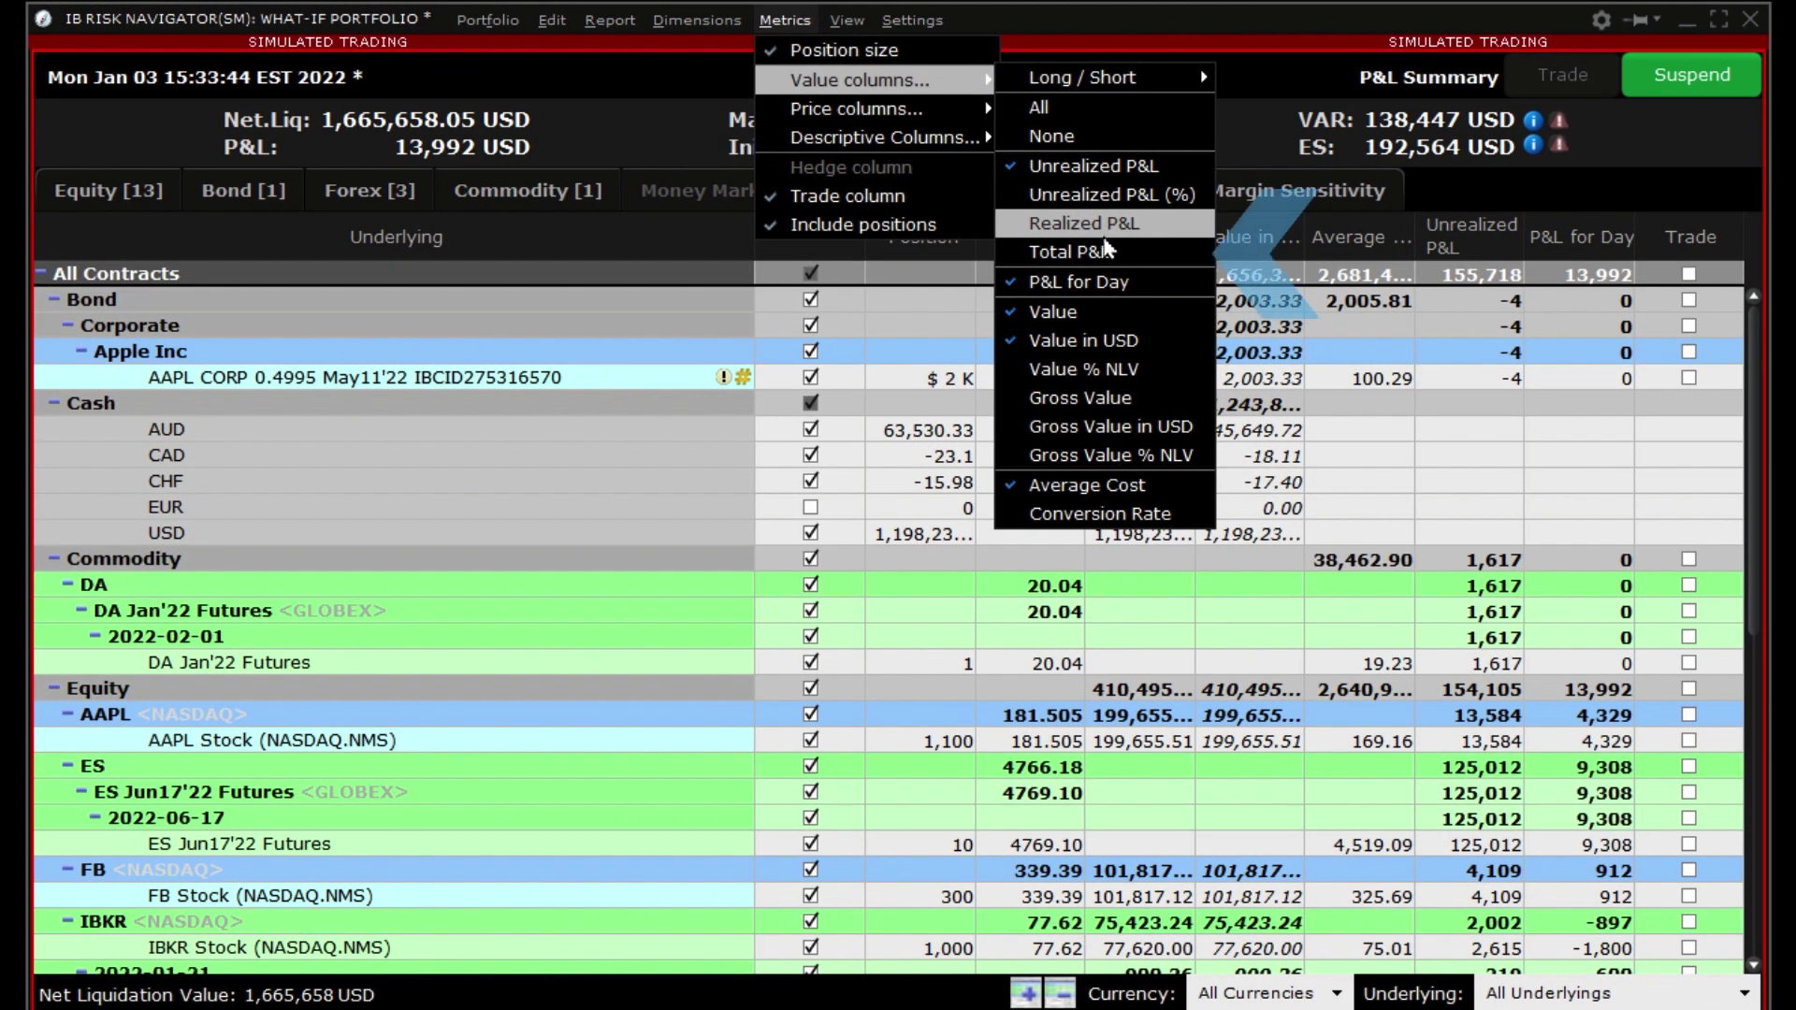
click(1100, 254)
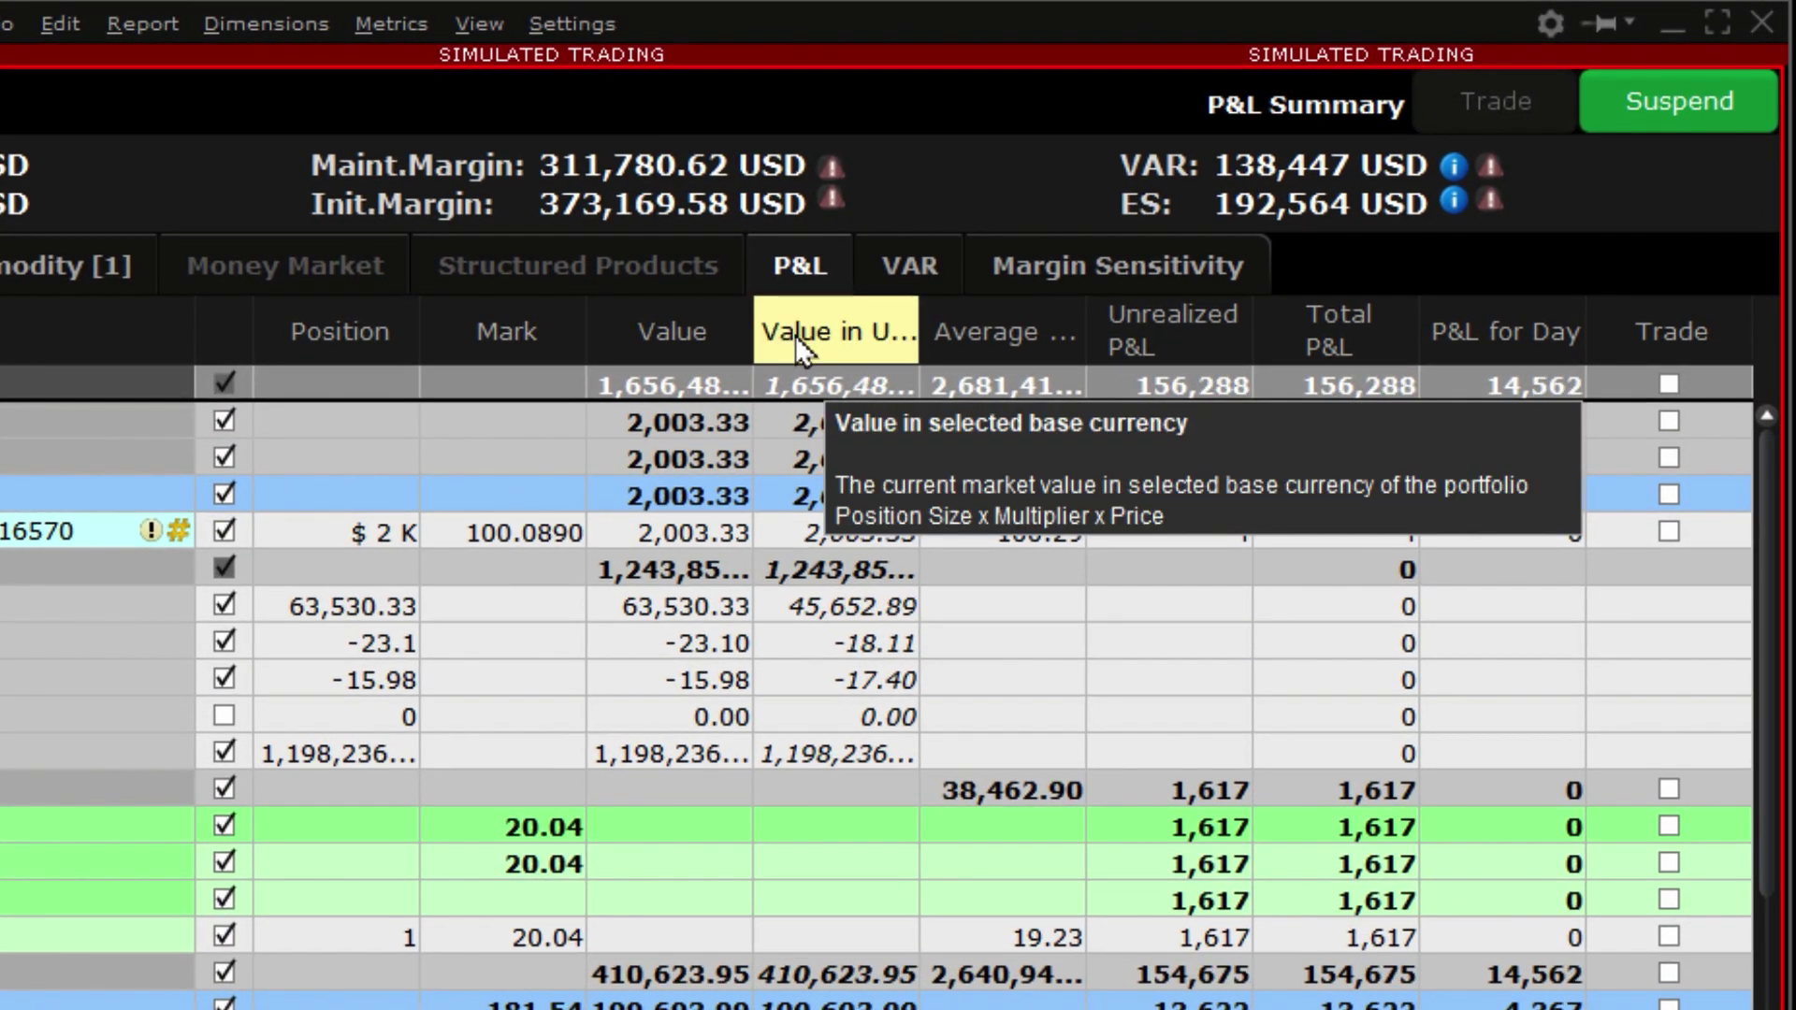
mouse_move(809, 330)
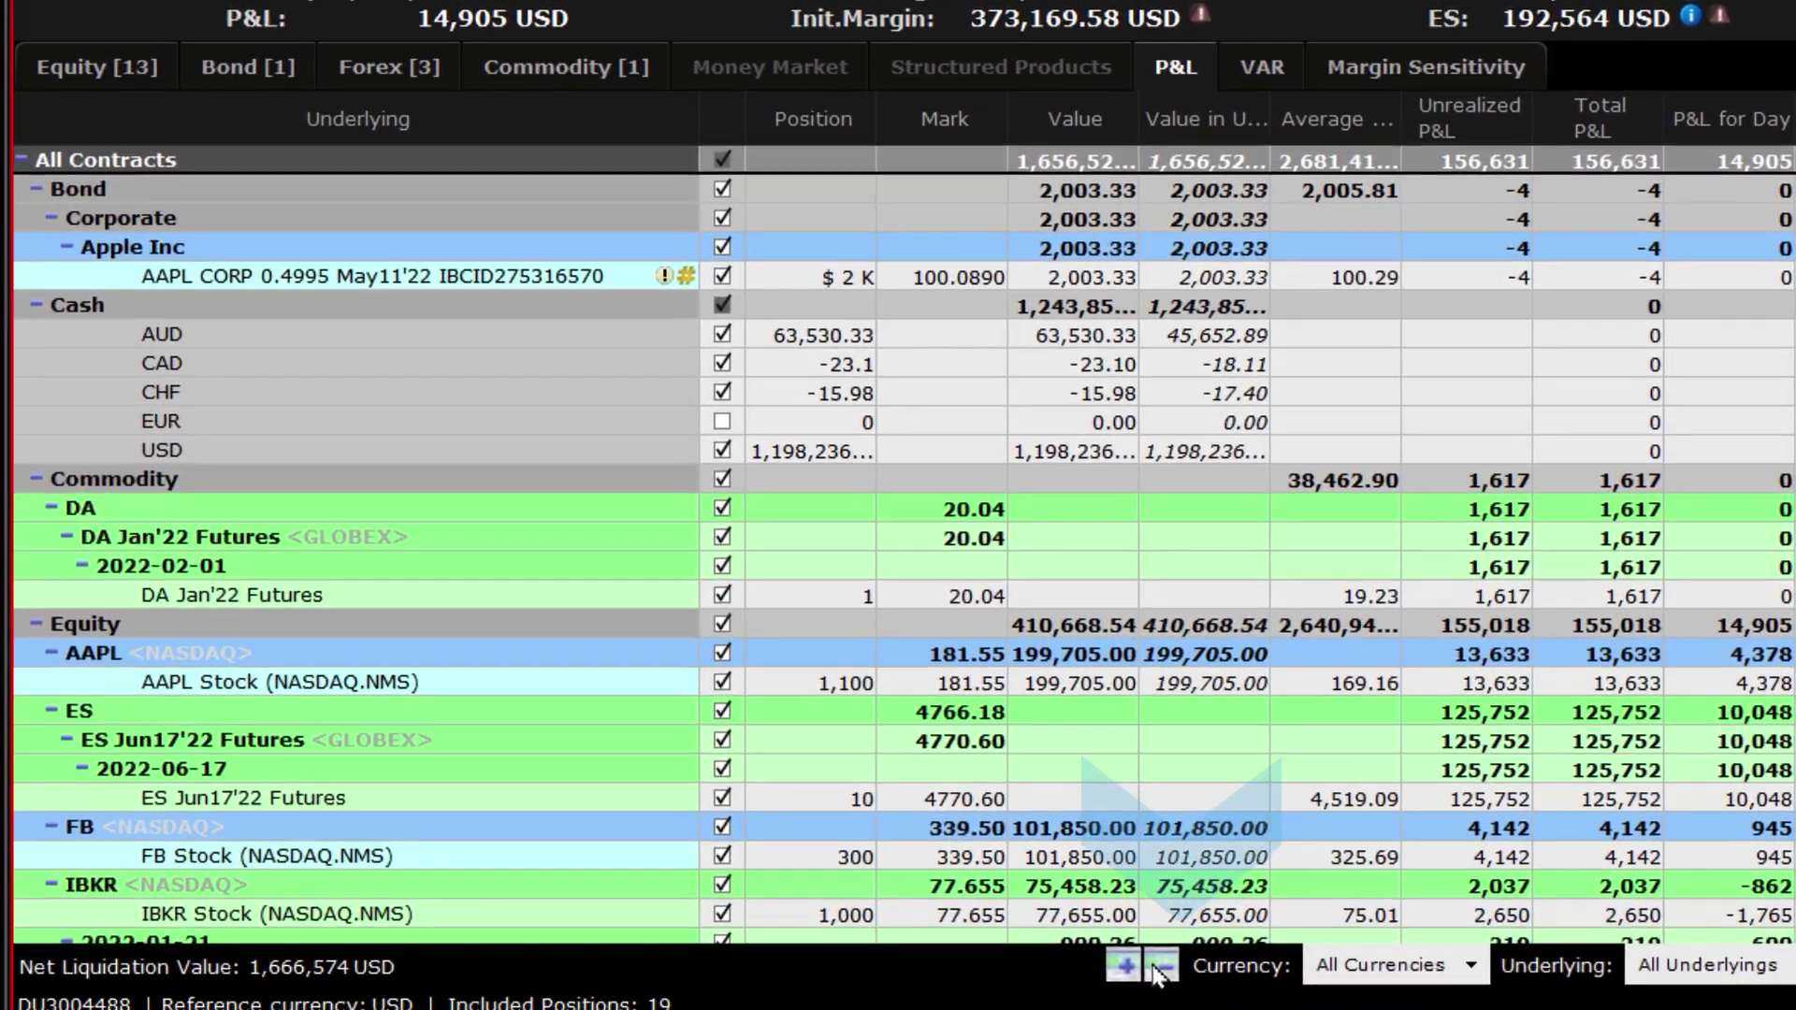
- Collapse the P&L tree to its asset classes, then expand it fully again
click(1160, 967)
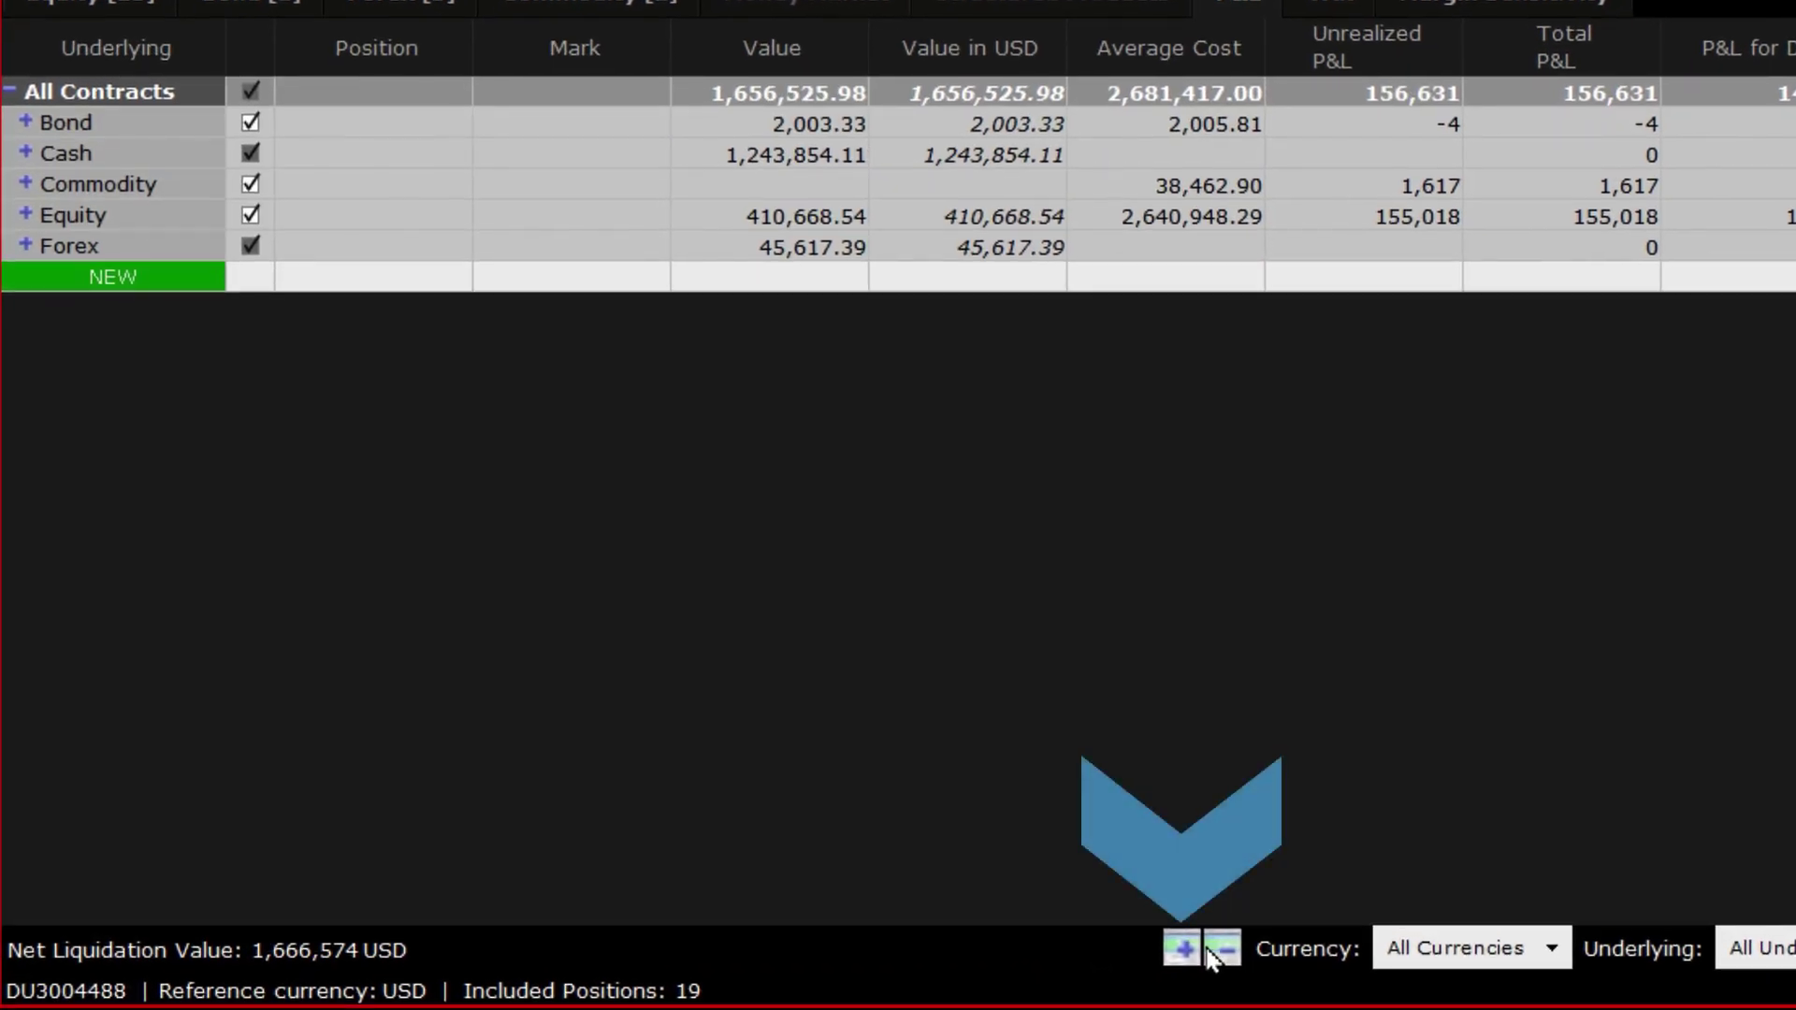
click(1183, 949)
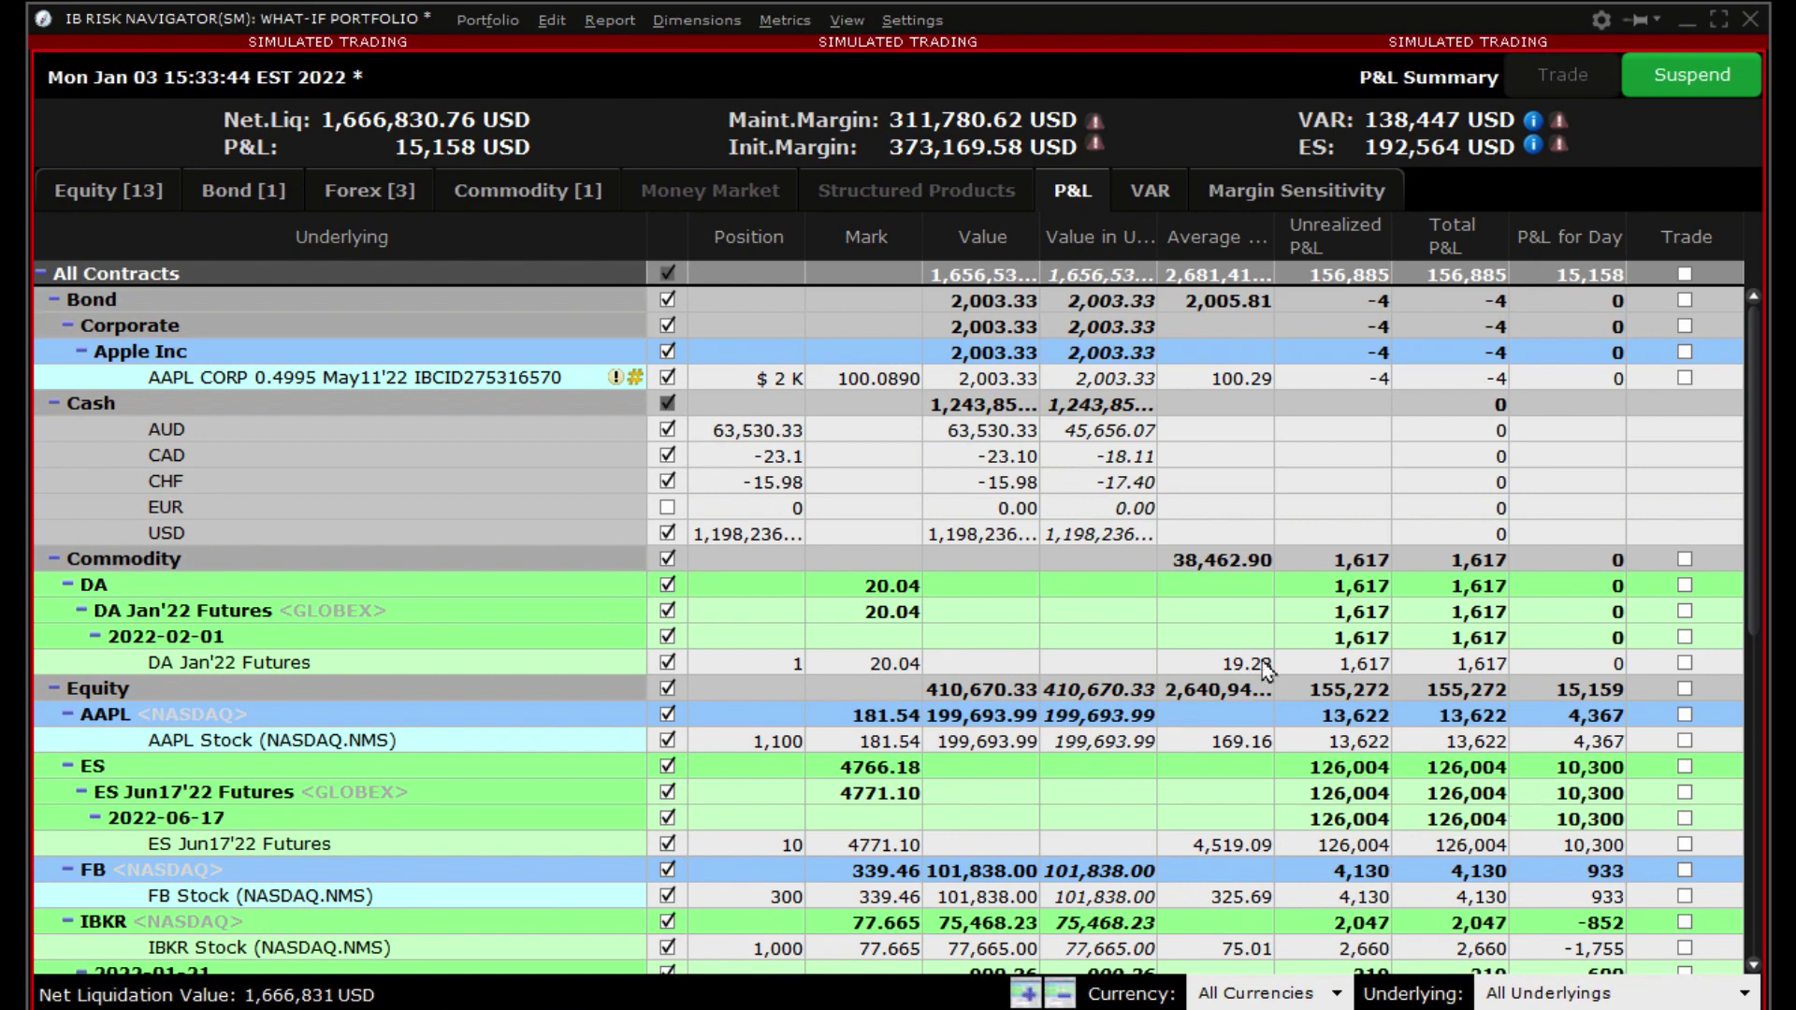
scroll(412, 529, down, 6)
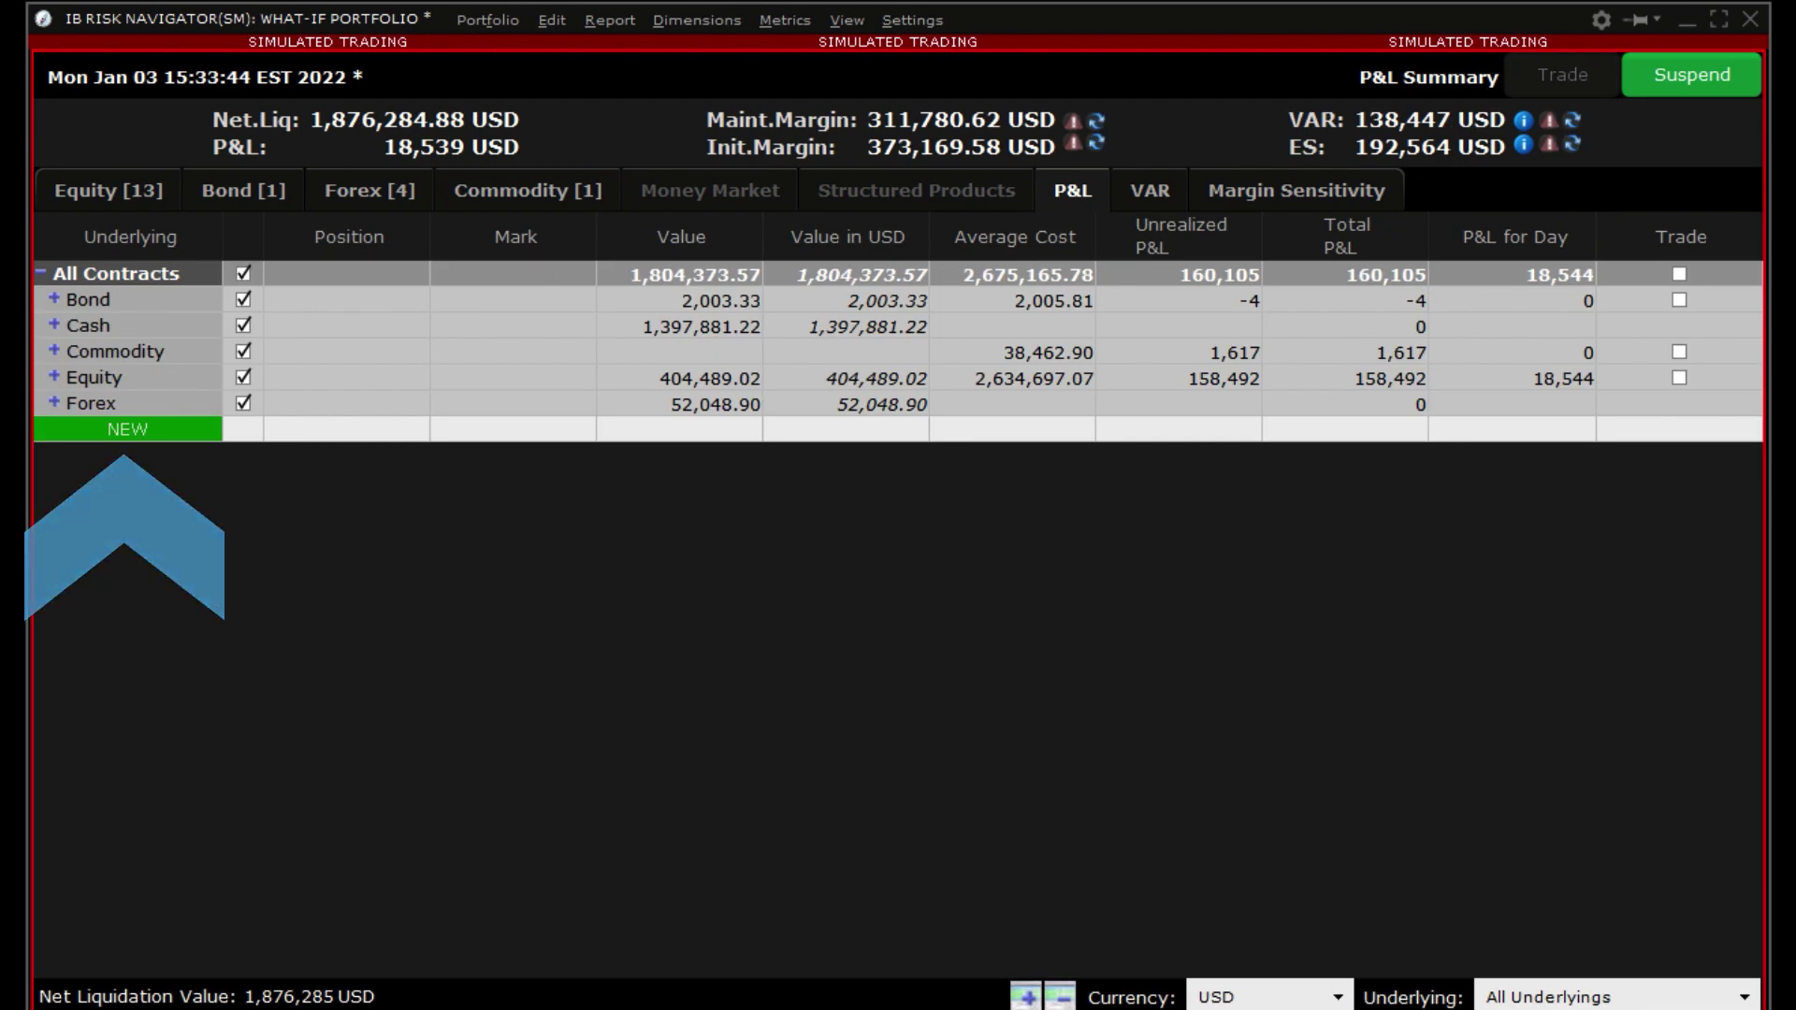
- Filter the table to AAPL, then reset the Currency and Underlying filters to All
click(1731, 997)
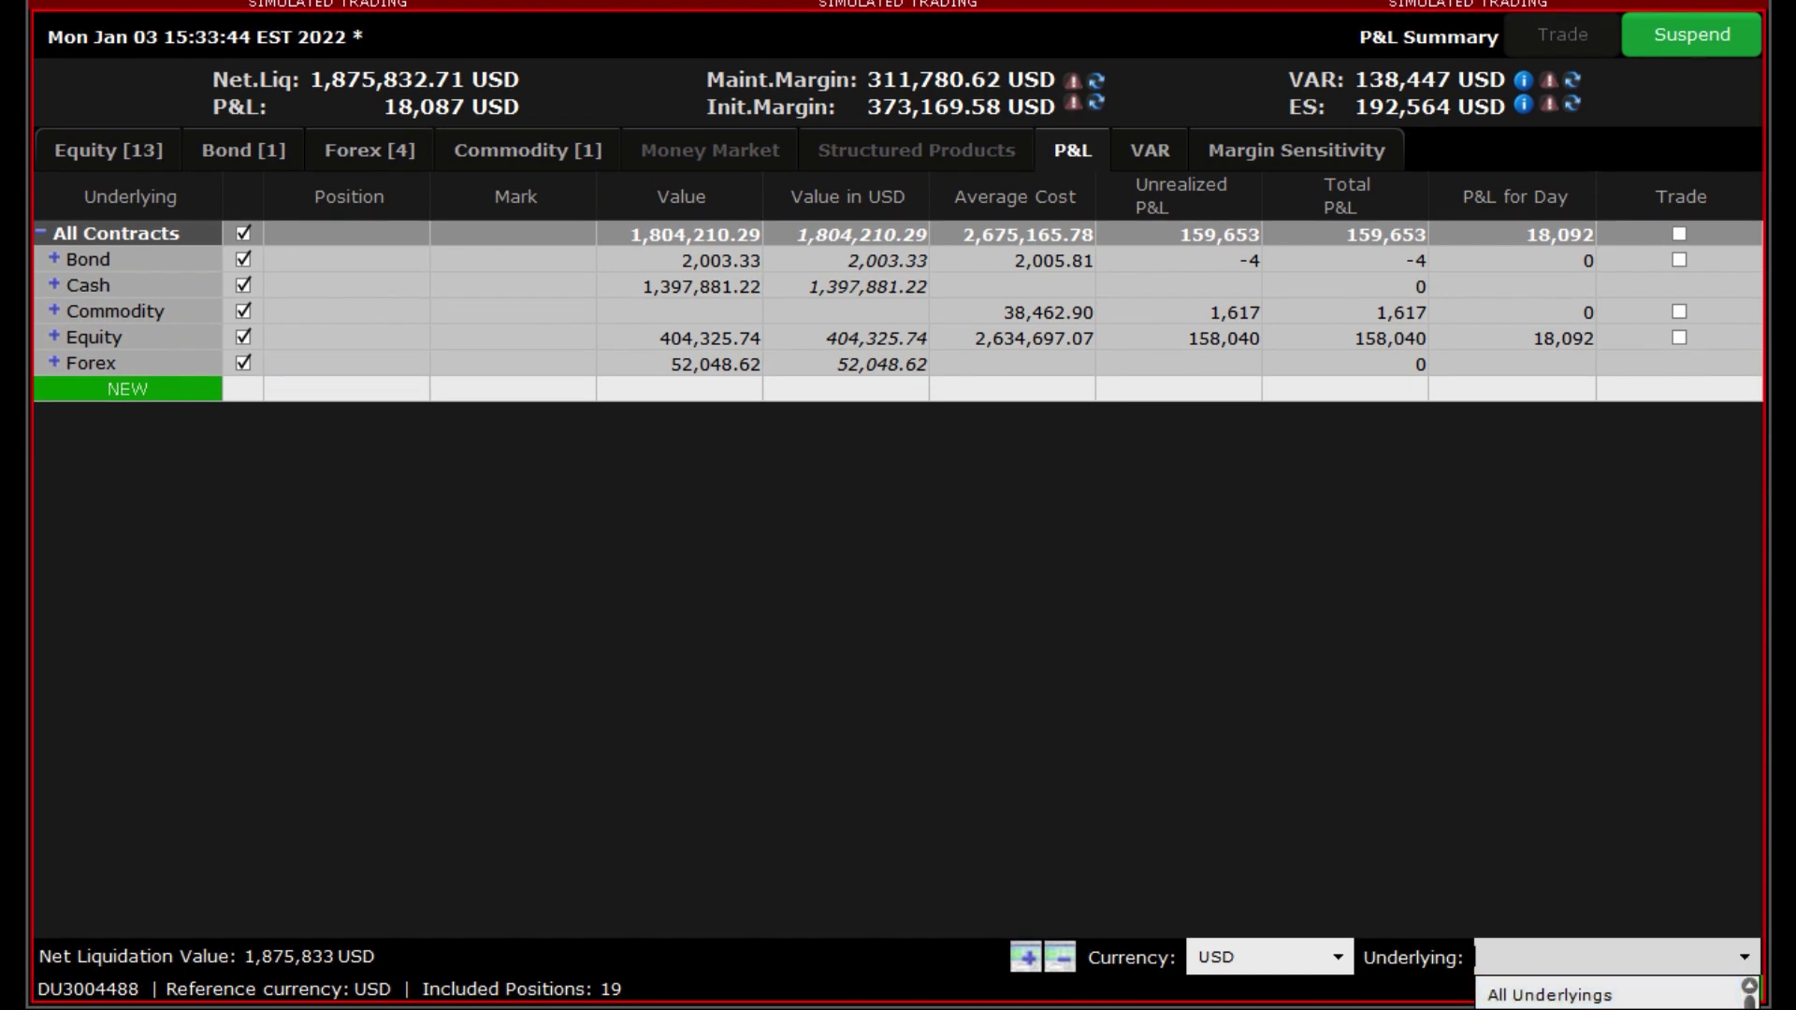
key(Down)
key(Return)
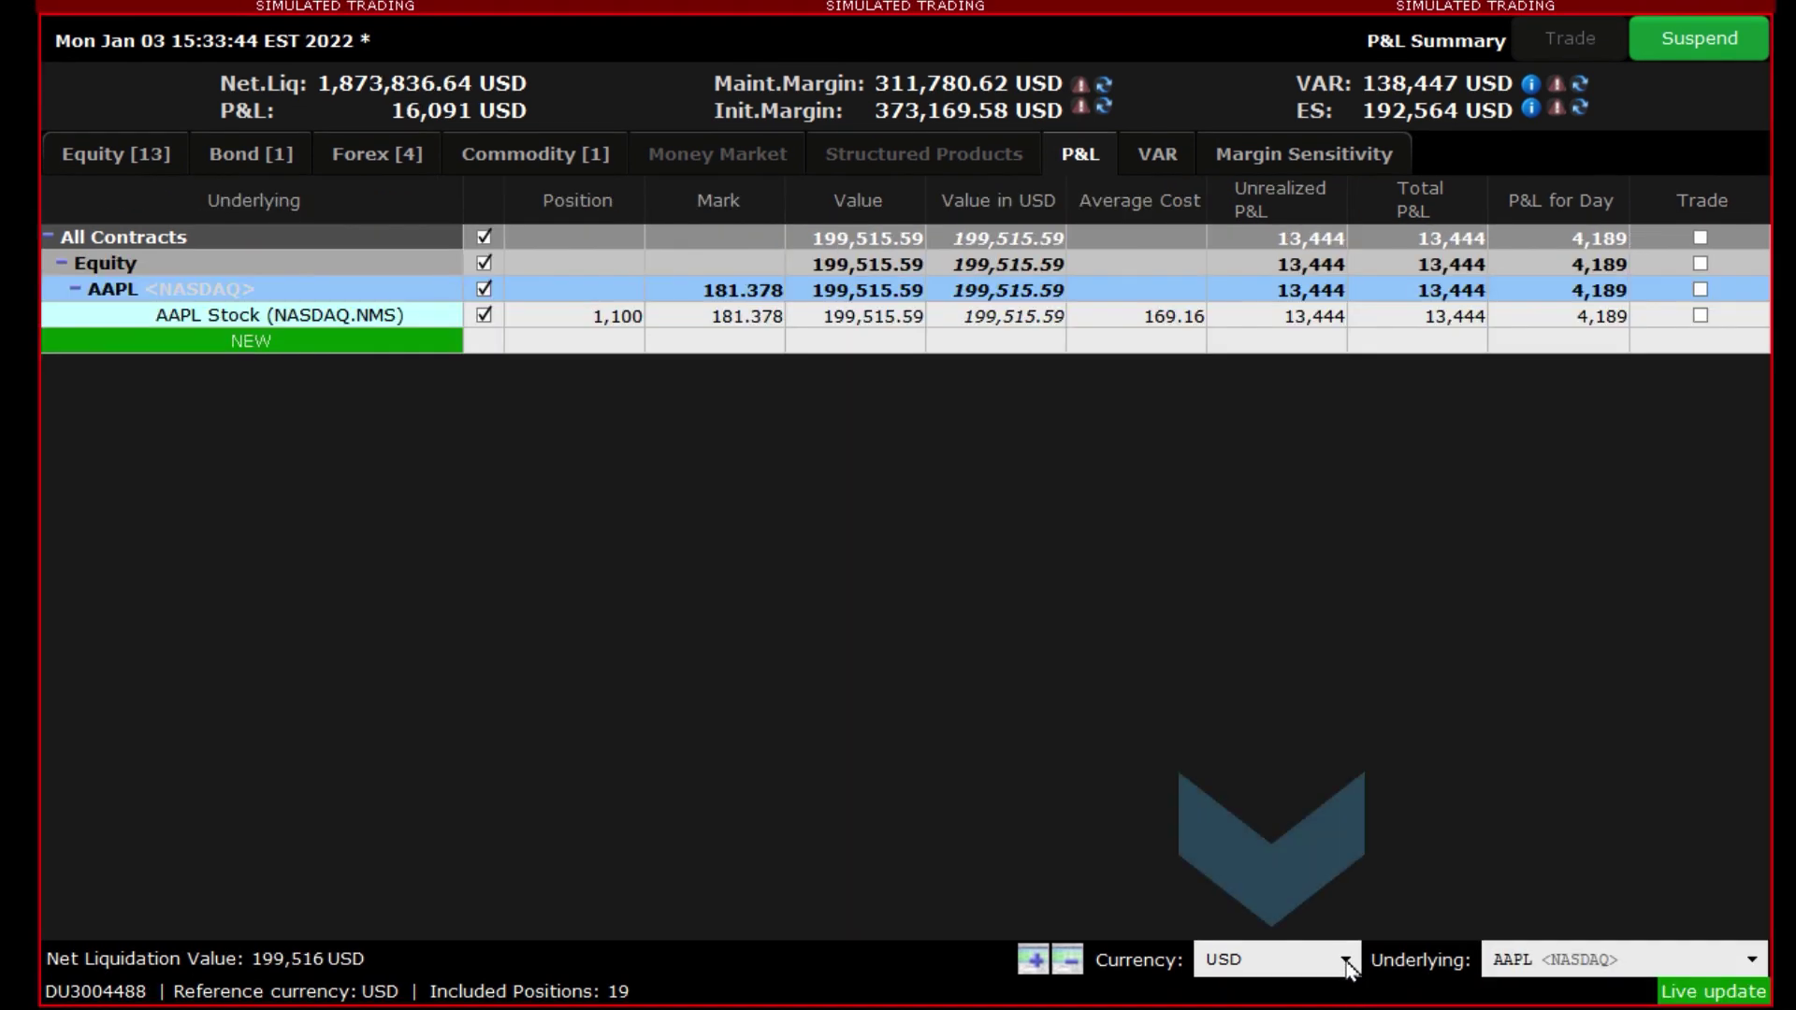
click(1337, 957)
click(1312, 998)
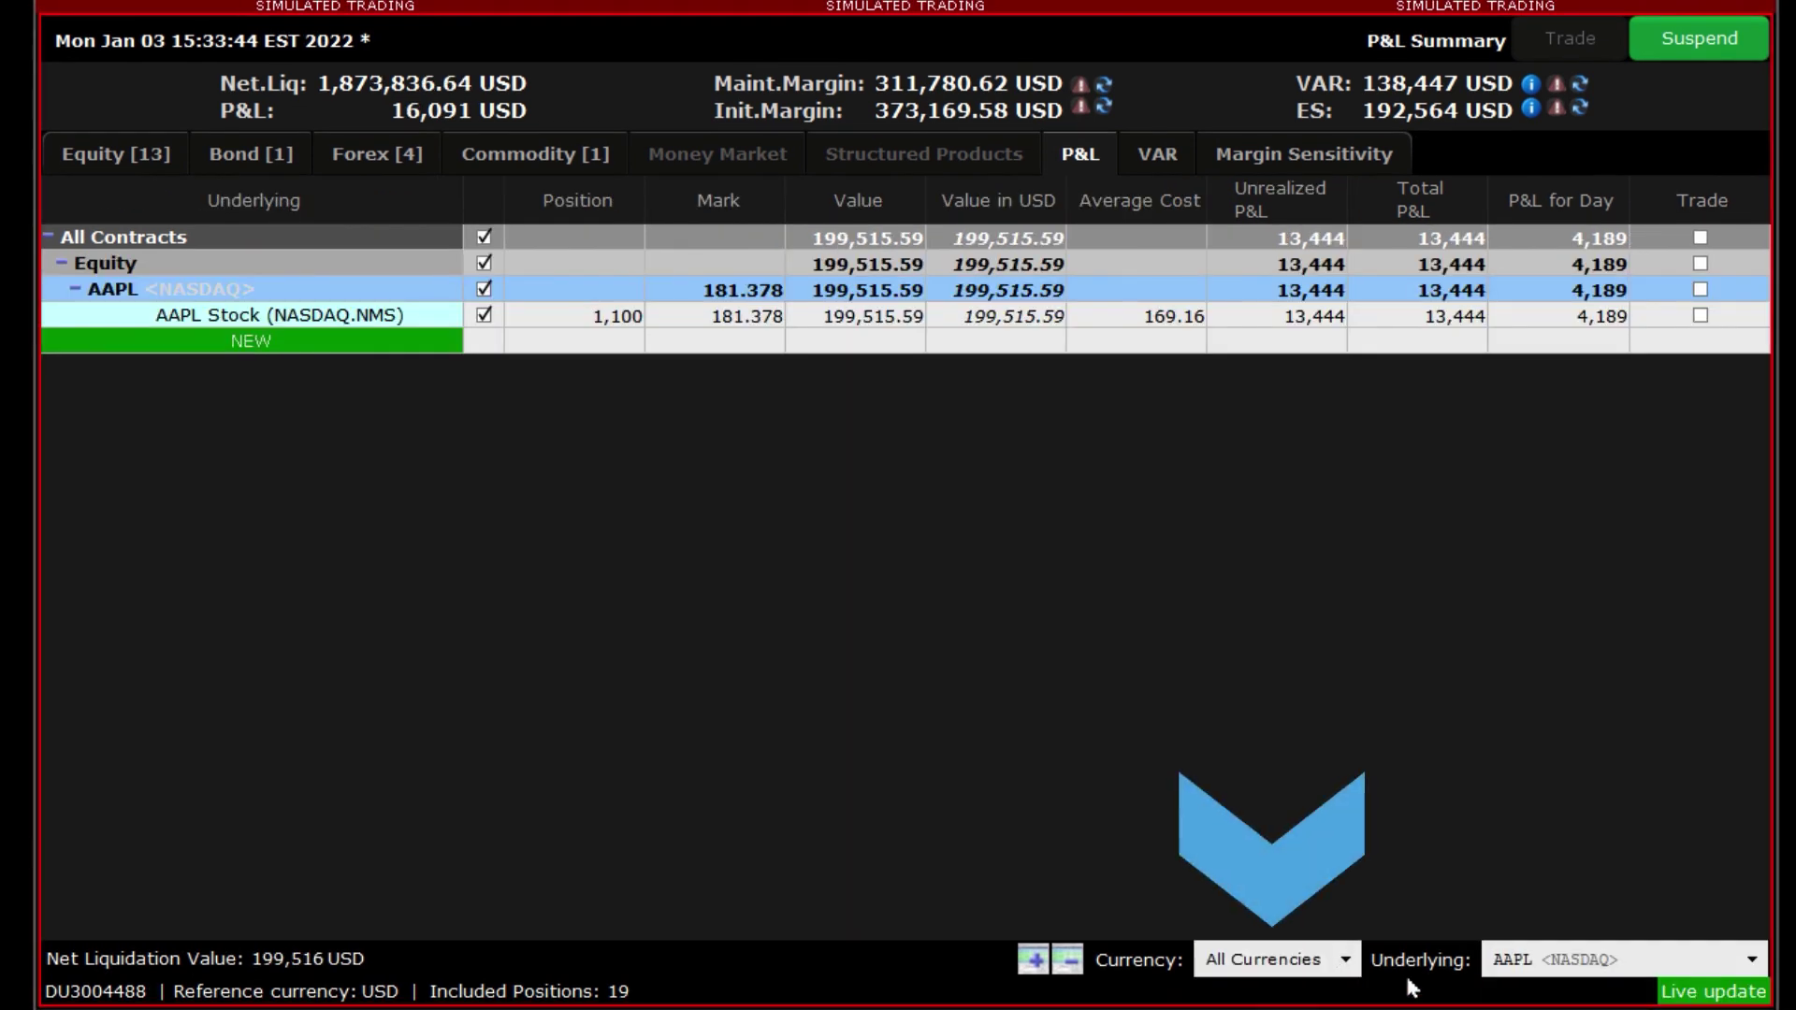
click(1675, 959)
click(1684, 998)
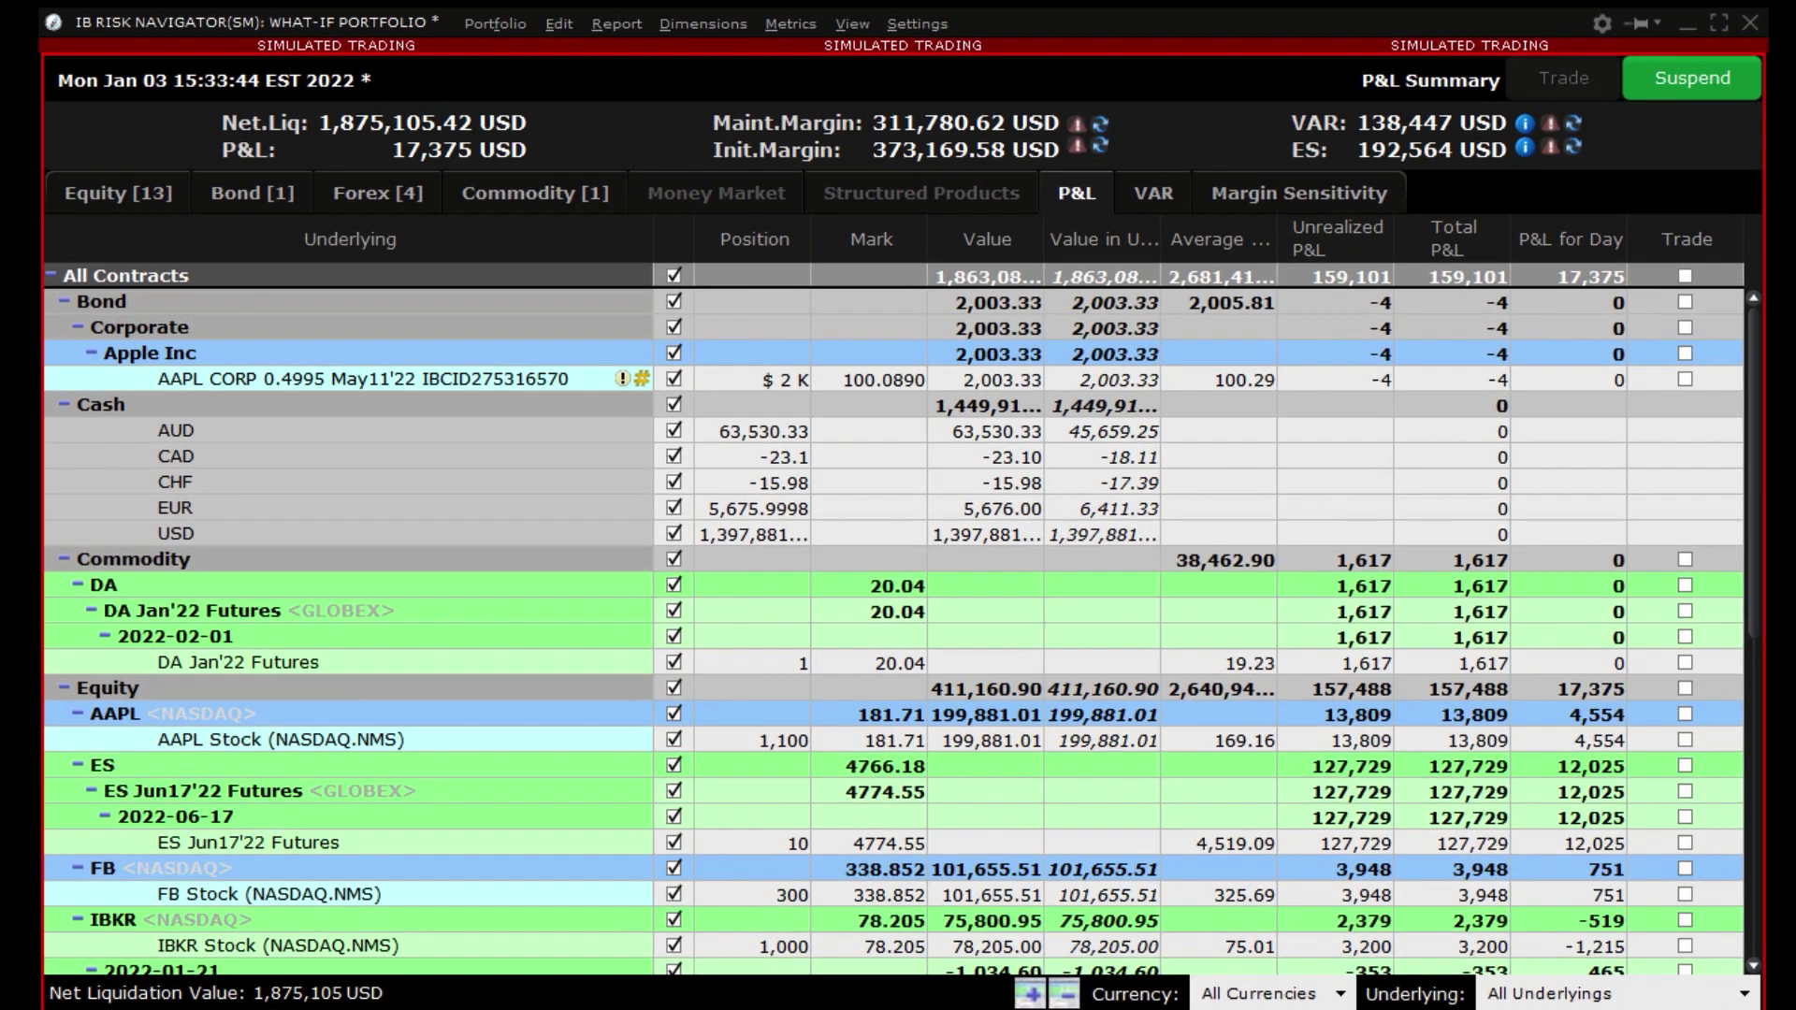
click(673, 560)
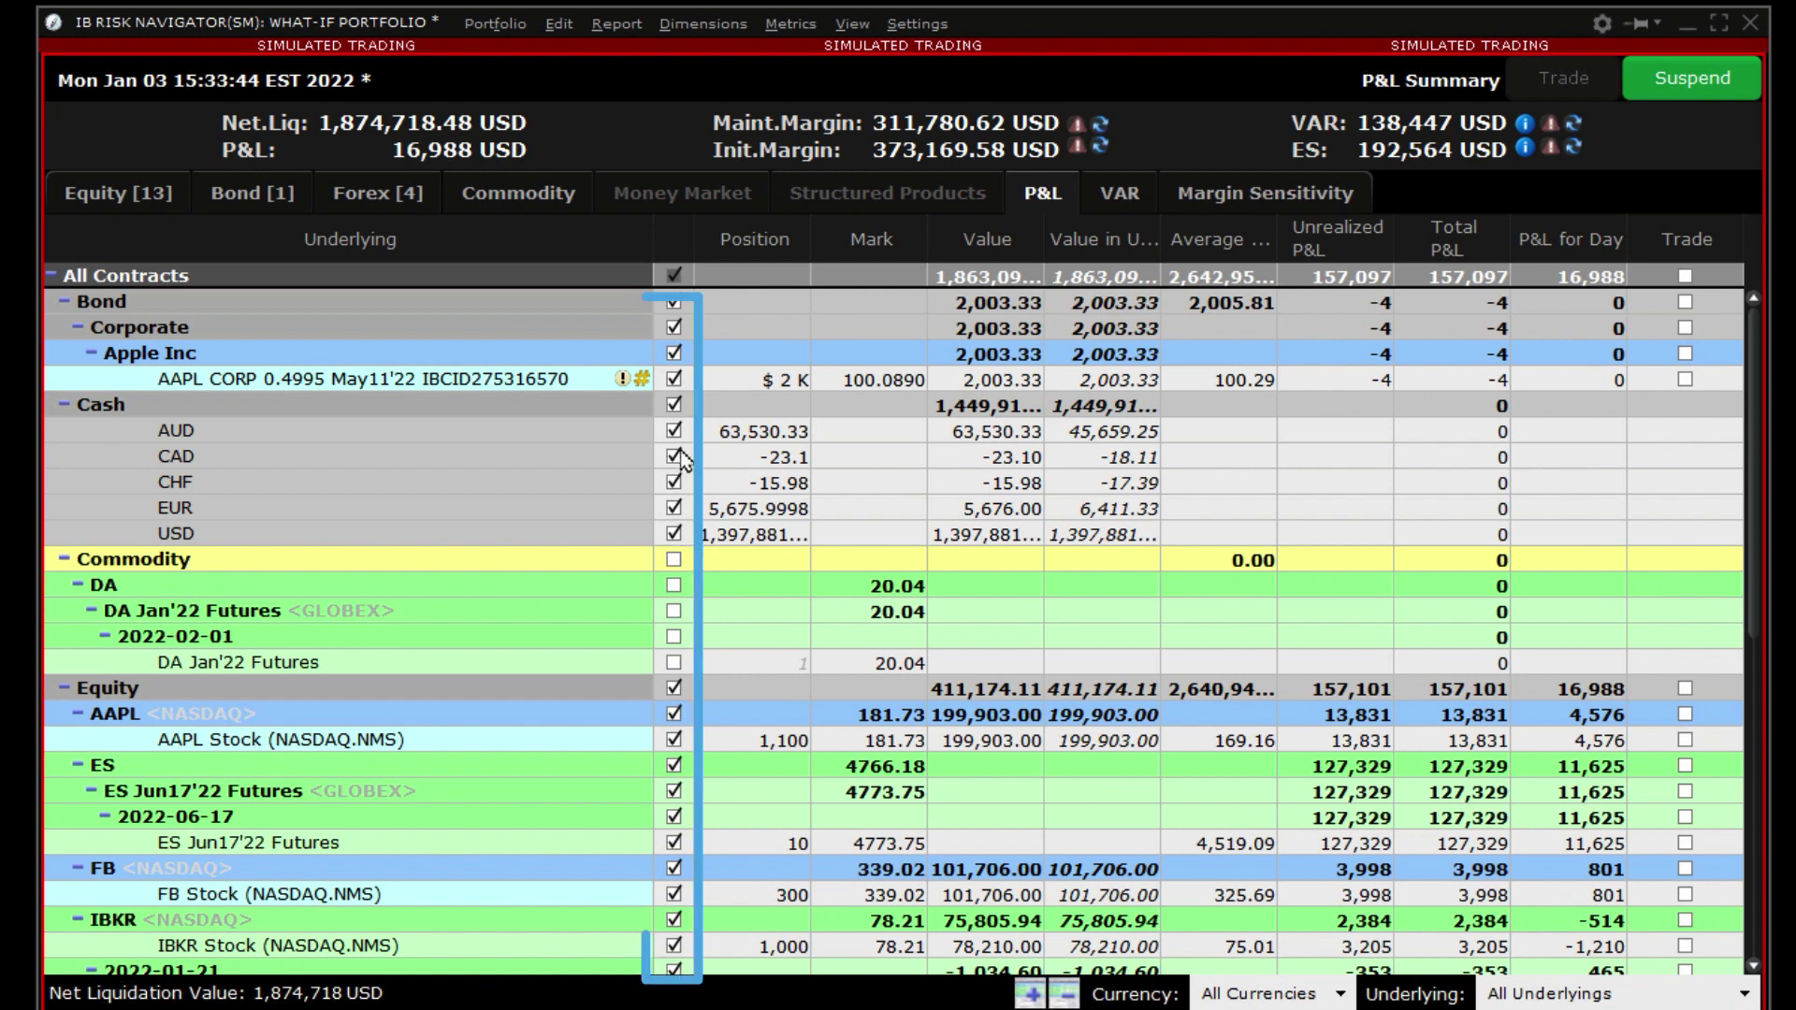
click(674, 408)
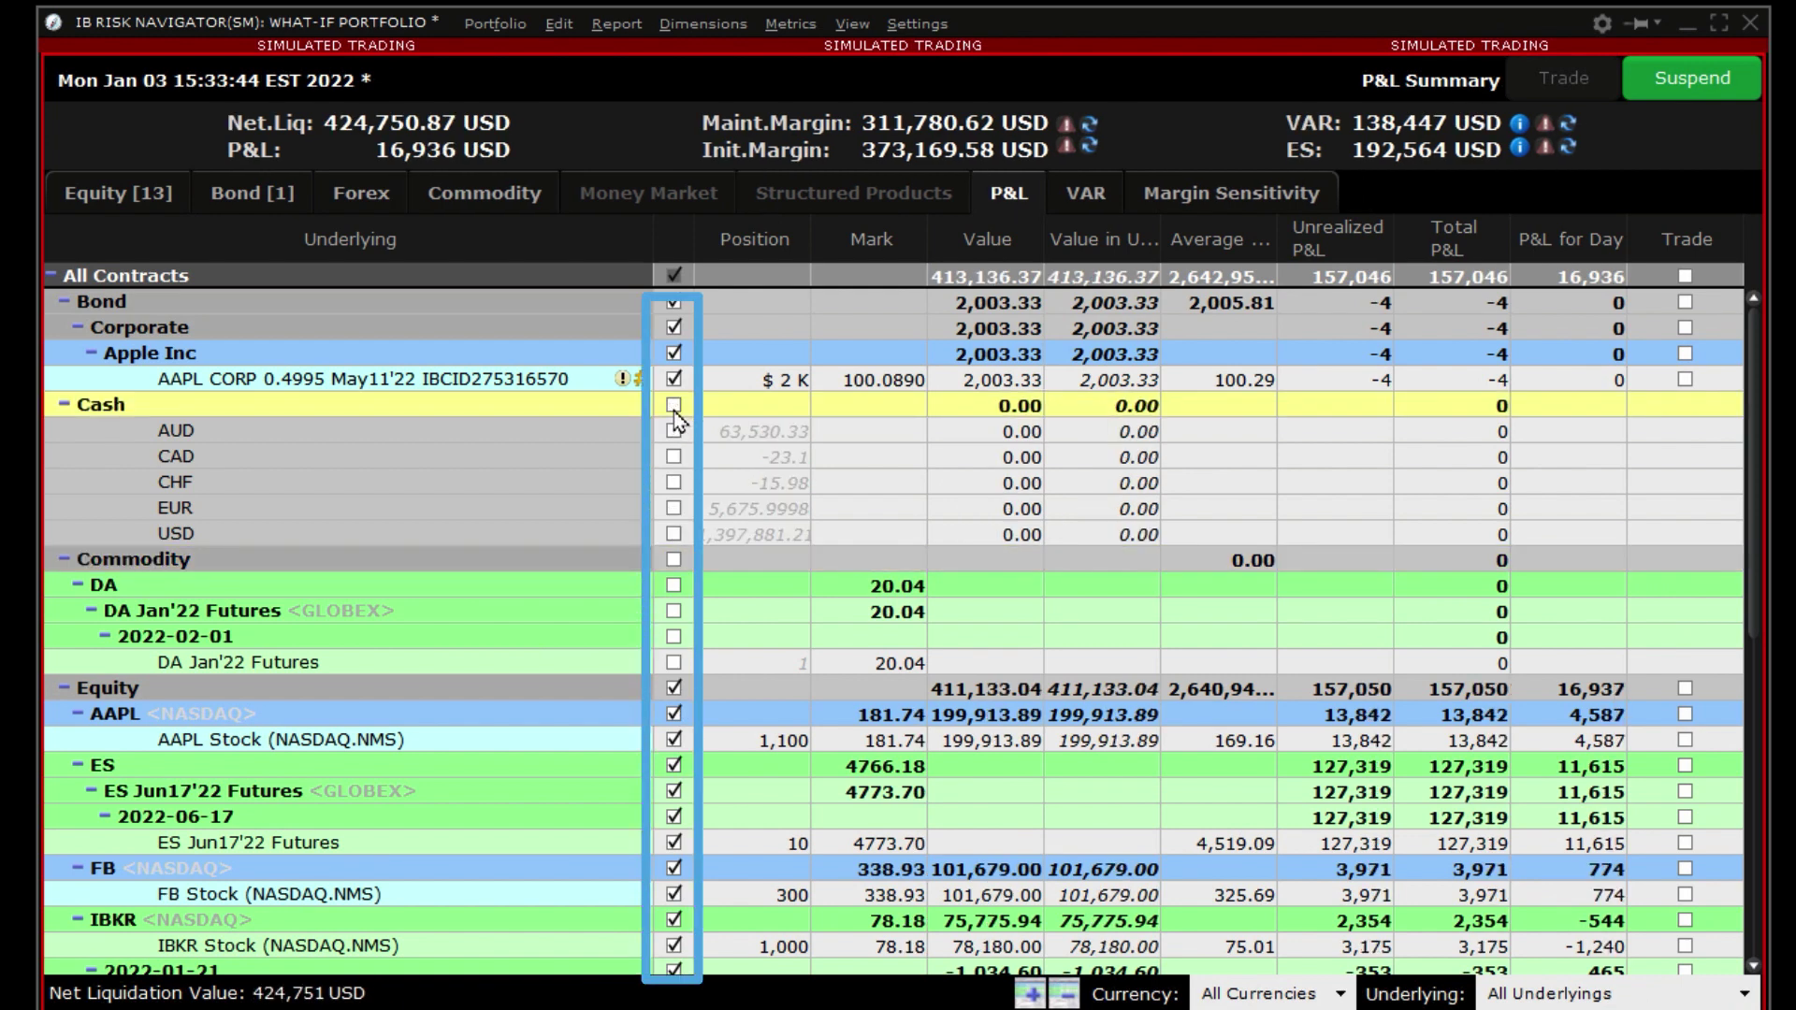
click(771, 23)
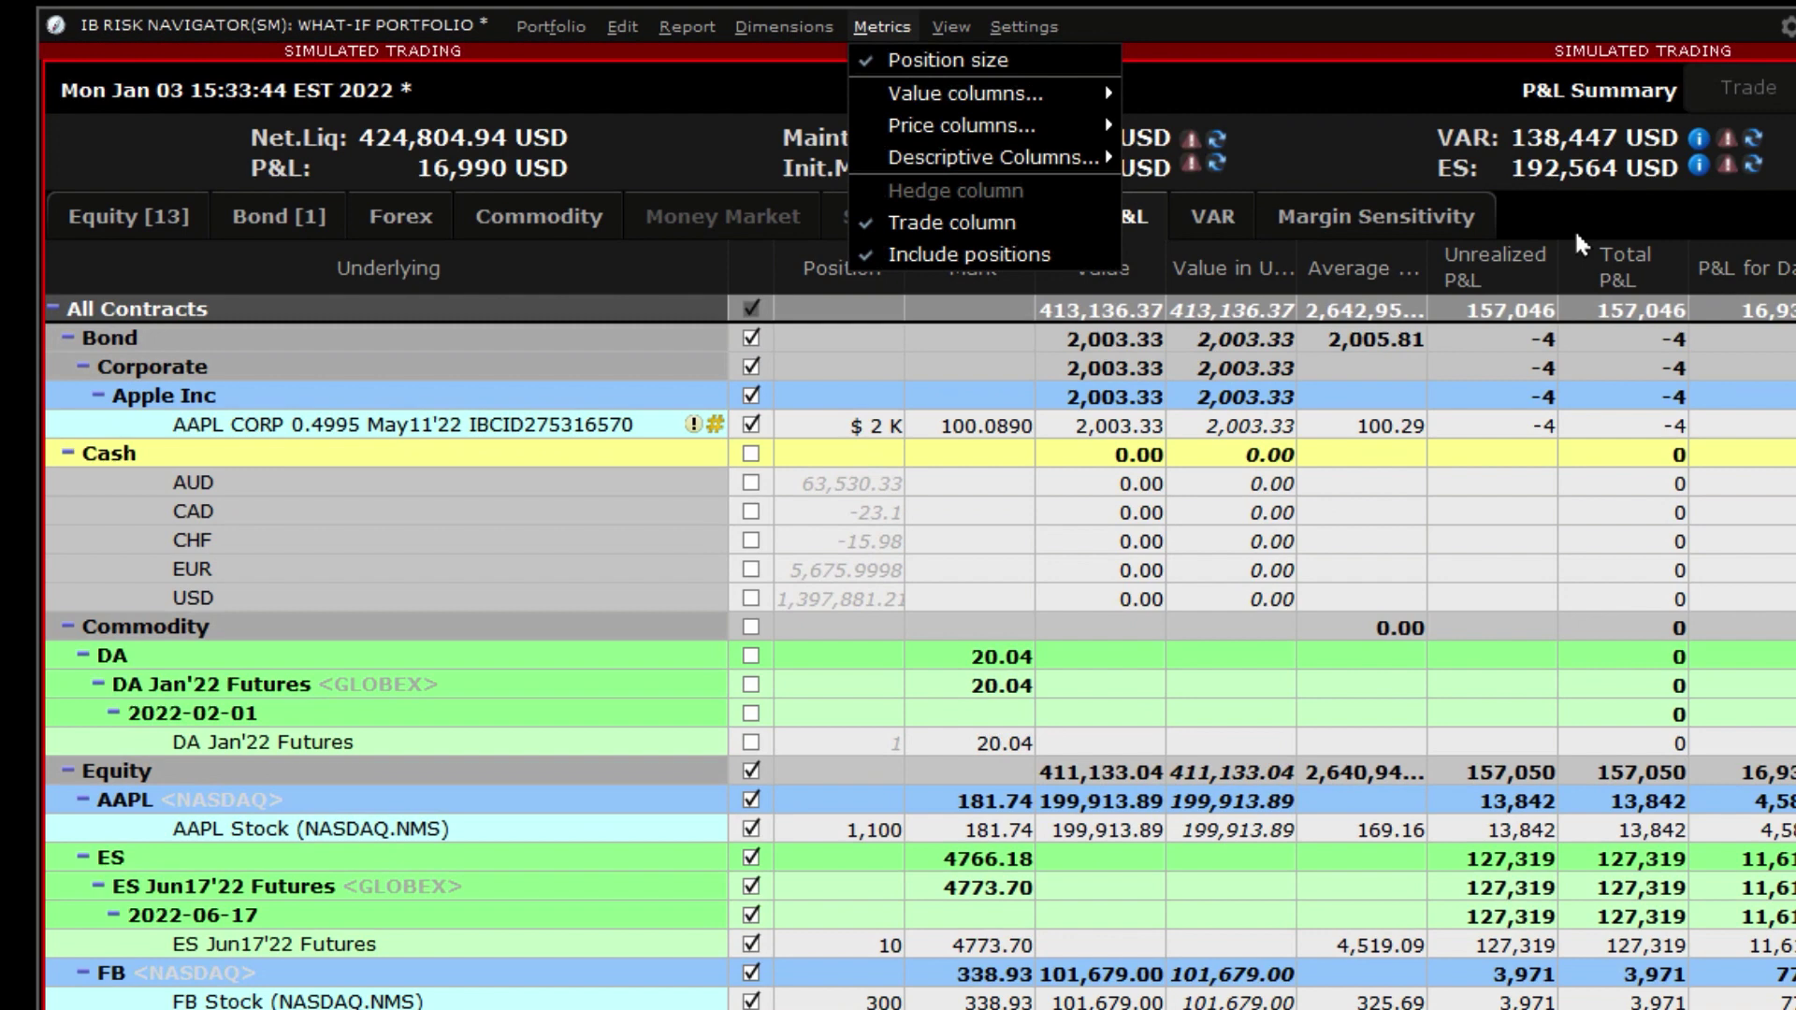
key(Escape)
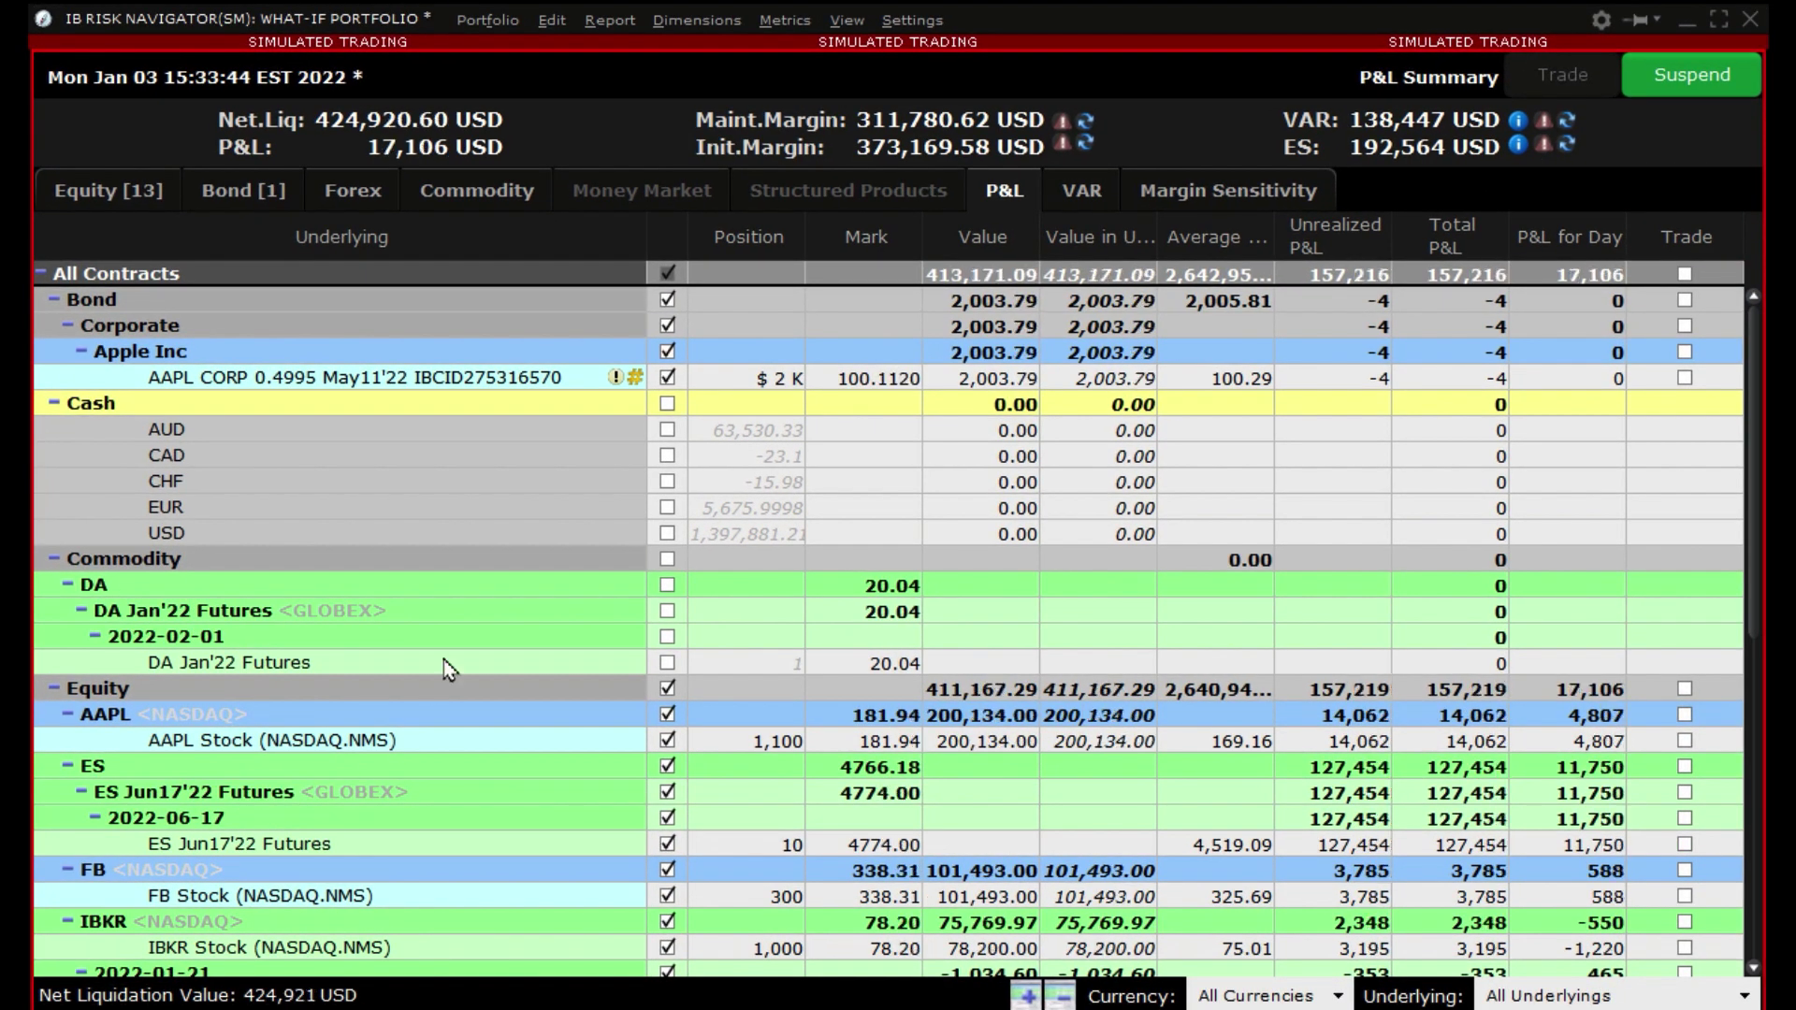
click(666, 405)
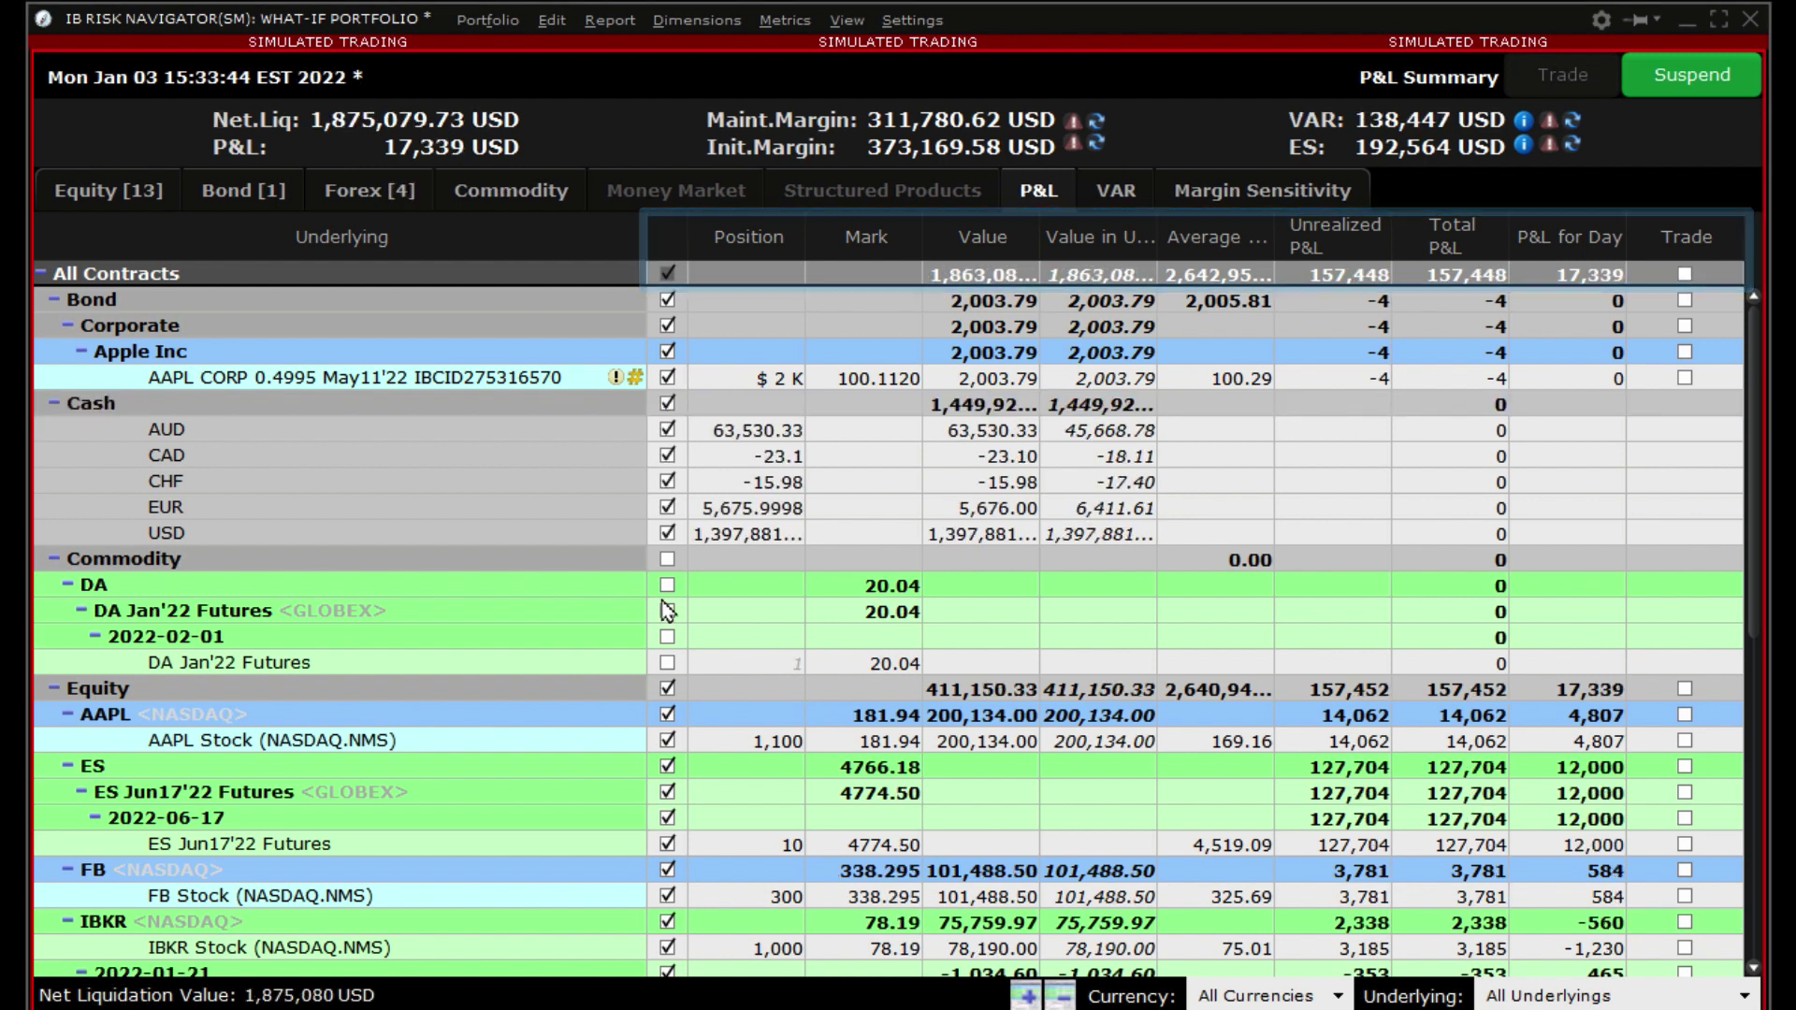
click(668, 561)
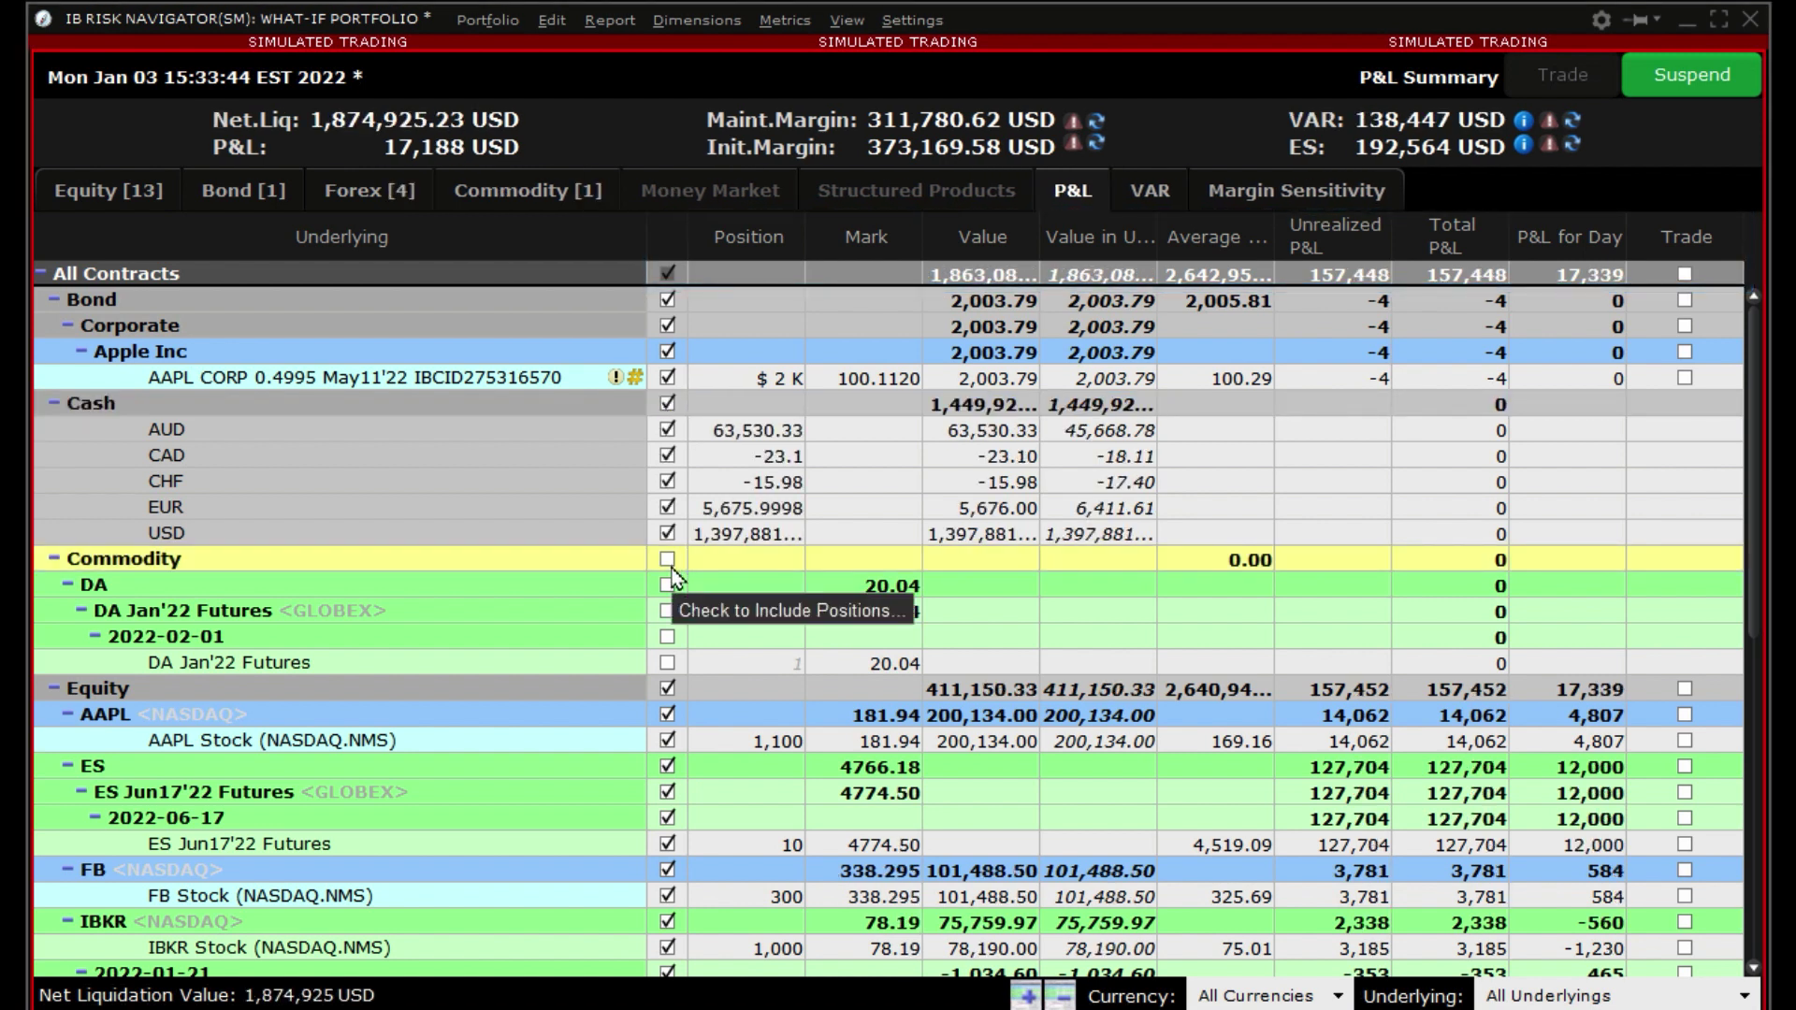
click(669, 768)
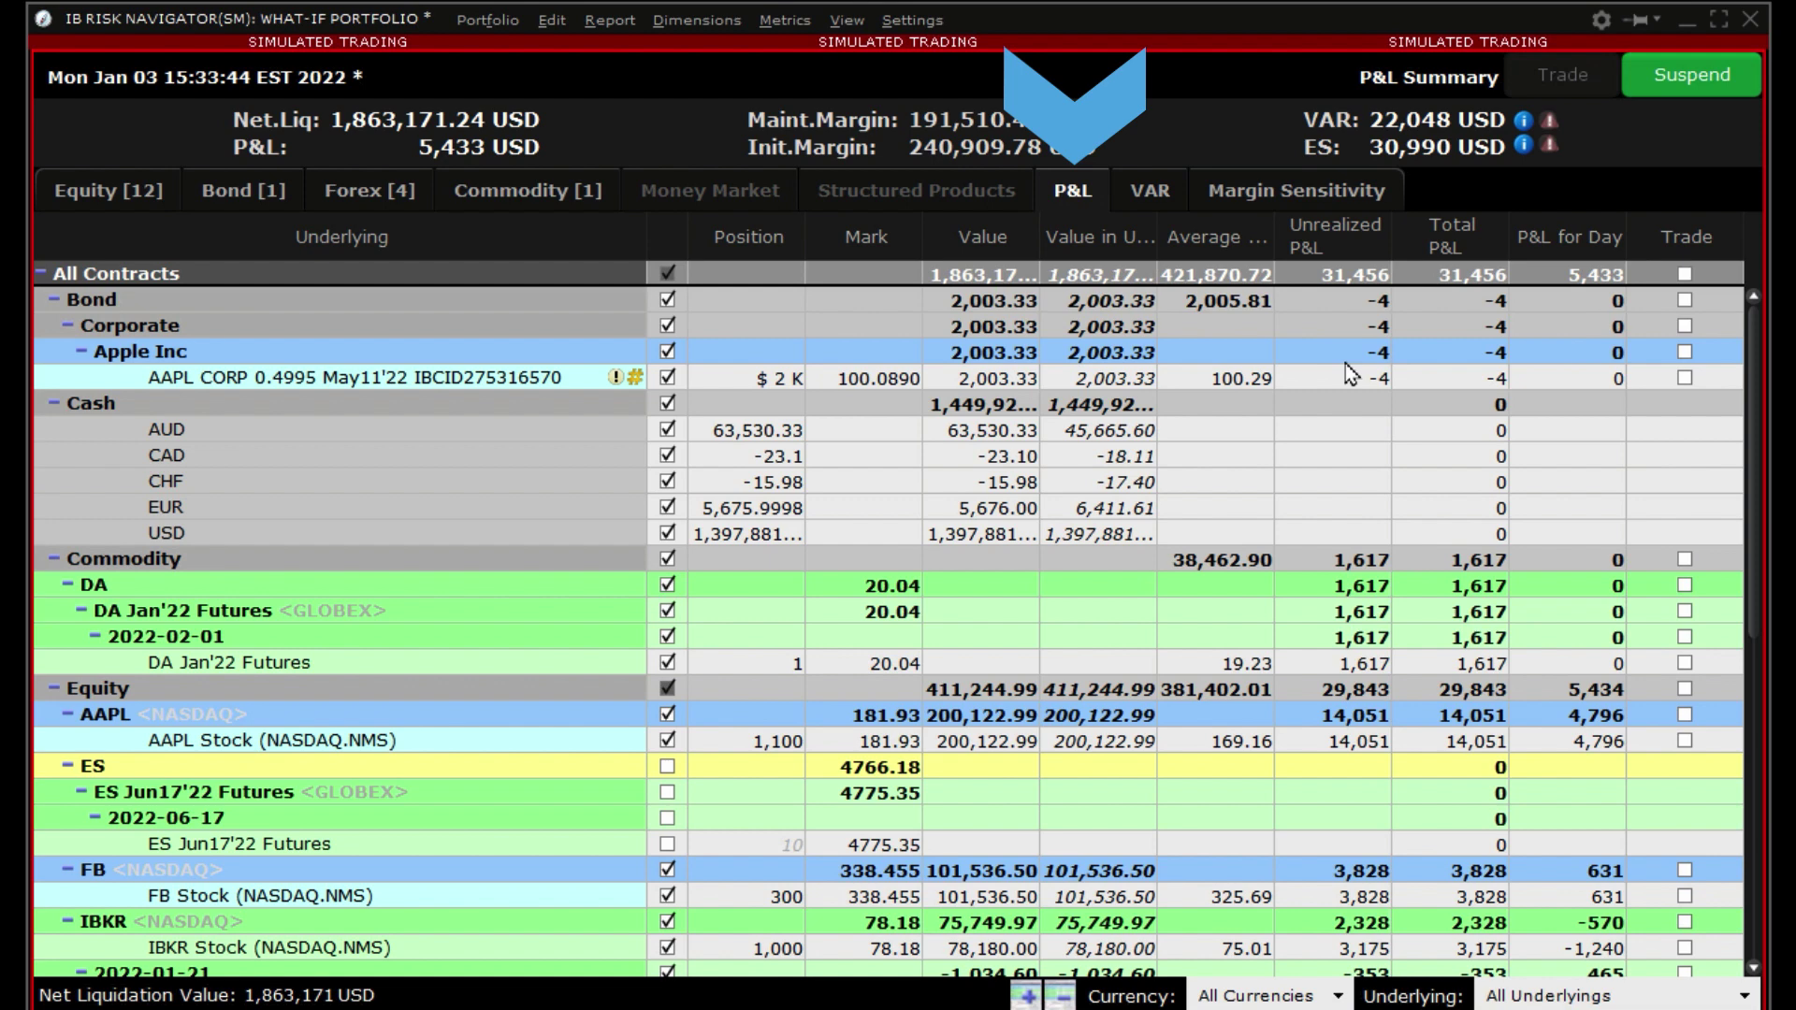
click(669, 768)
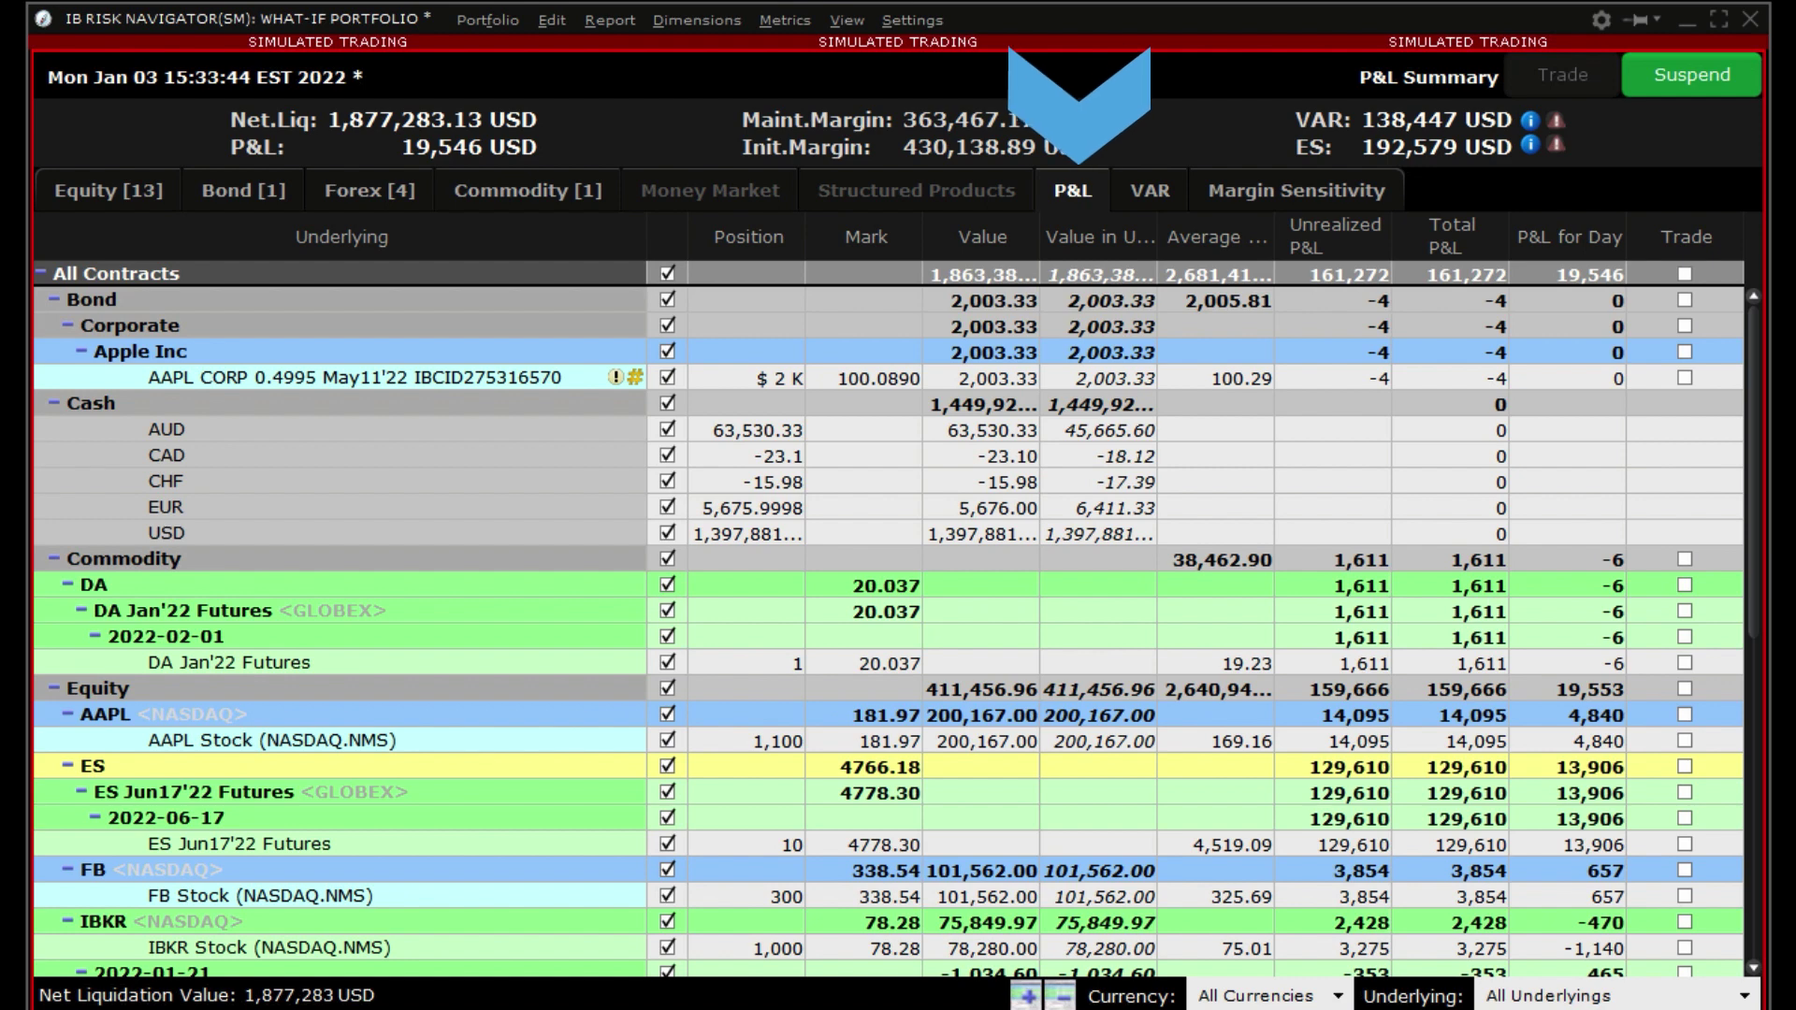
- Switch to the VAR report and open its Metrics column list
click(1156, 192)
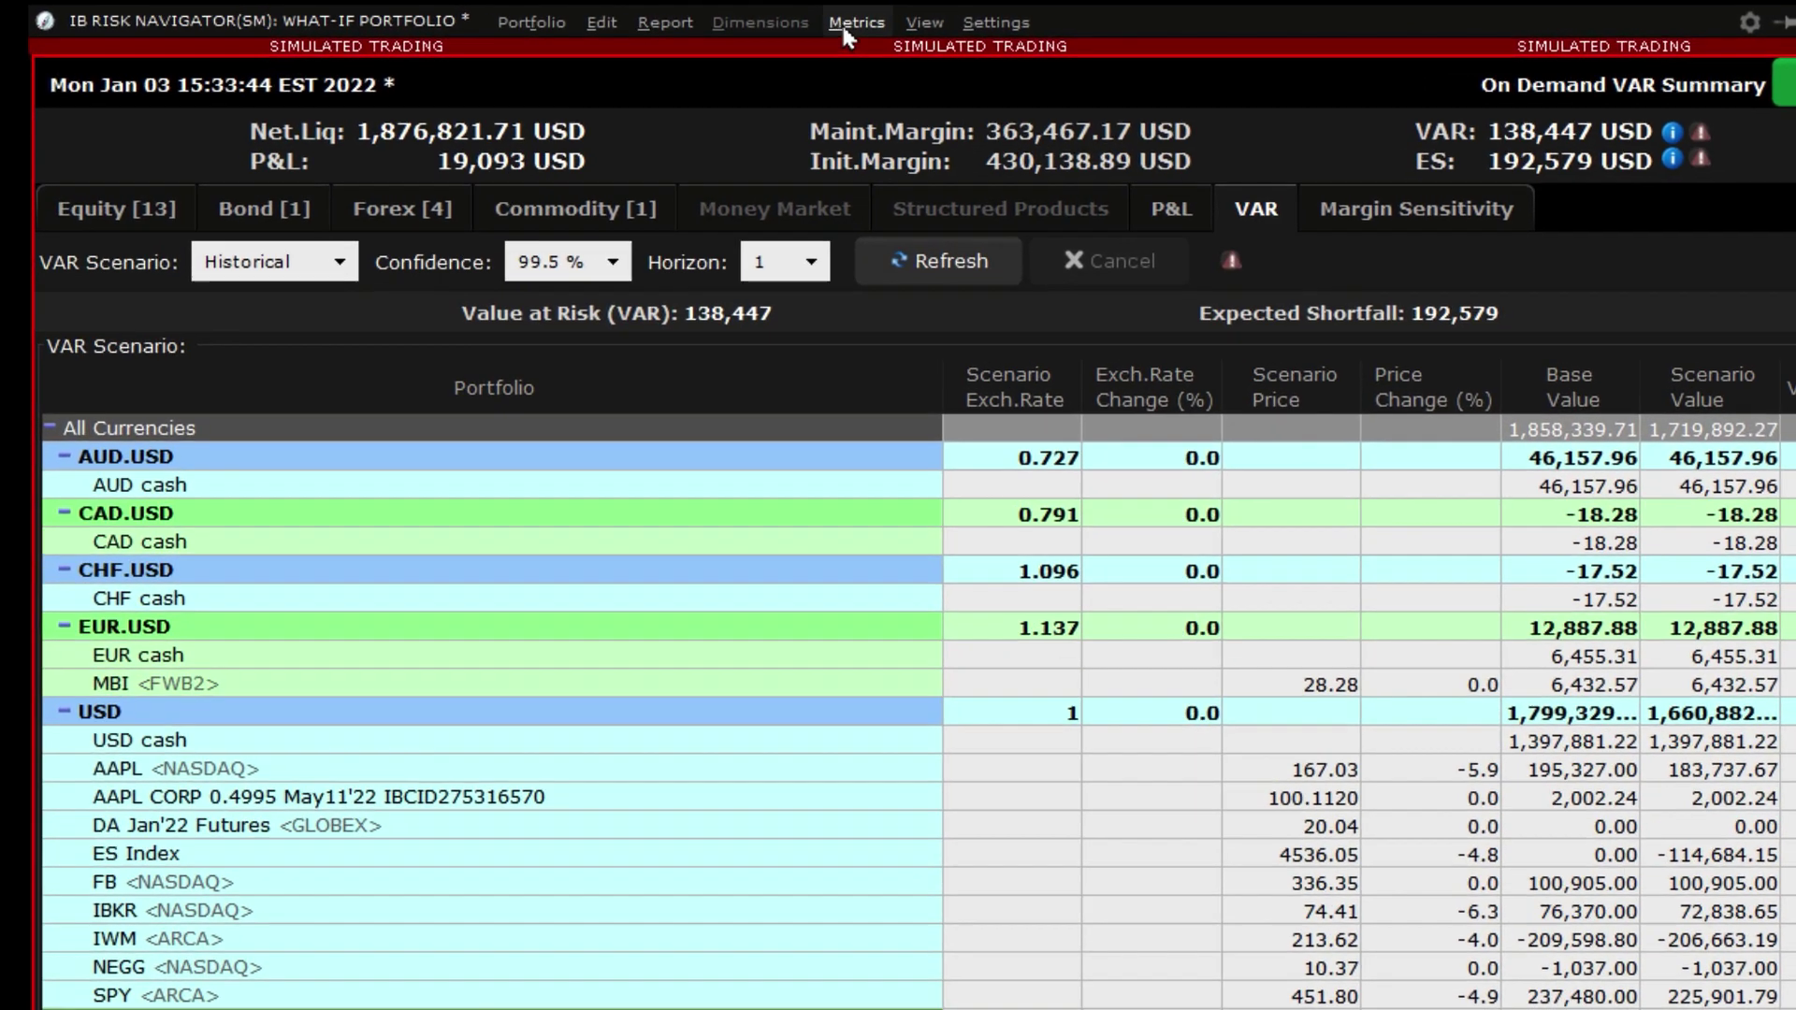
click(779, 20)
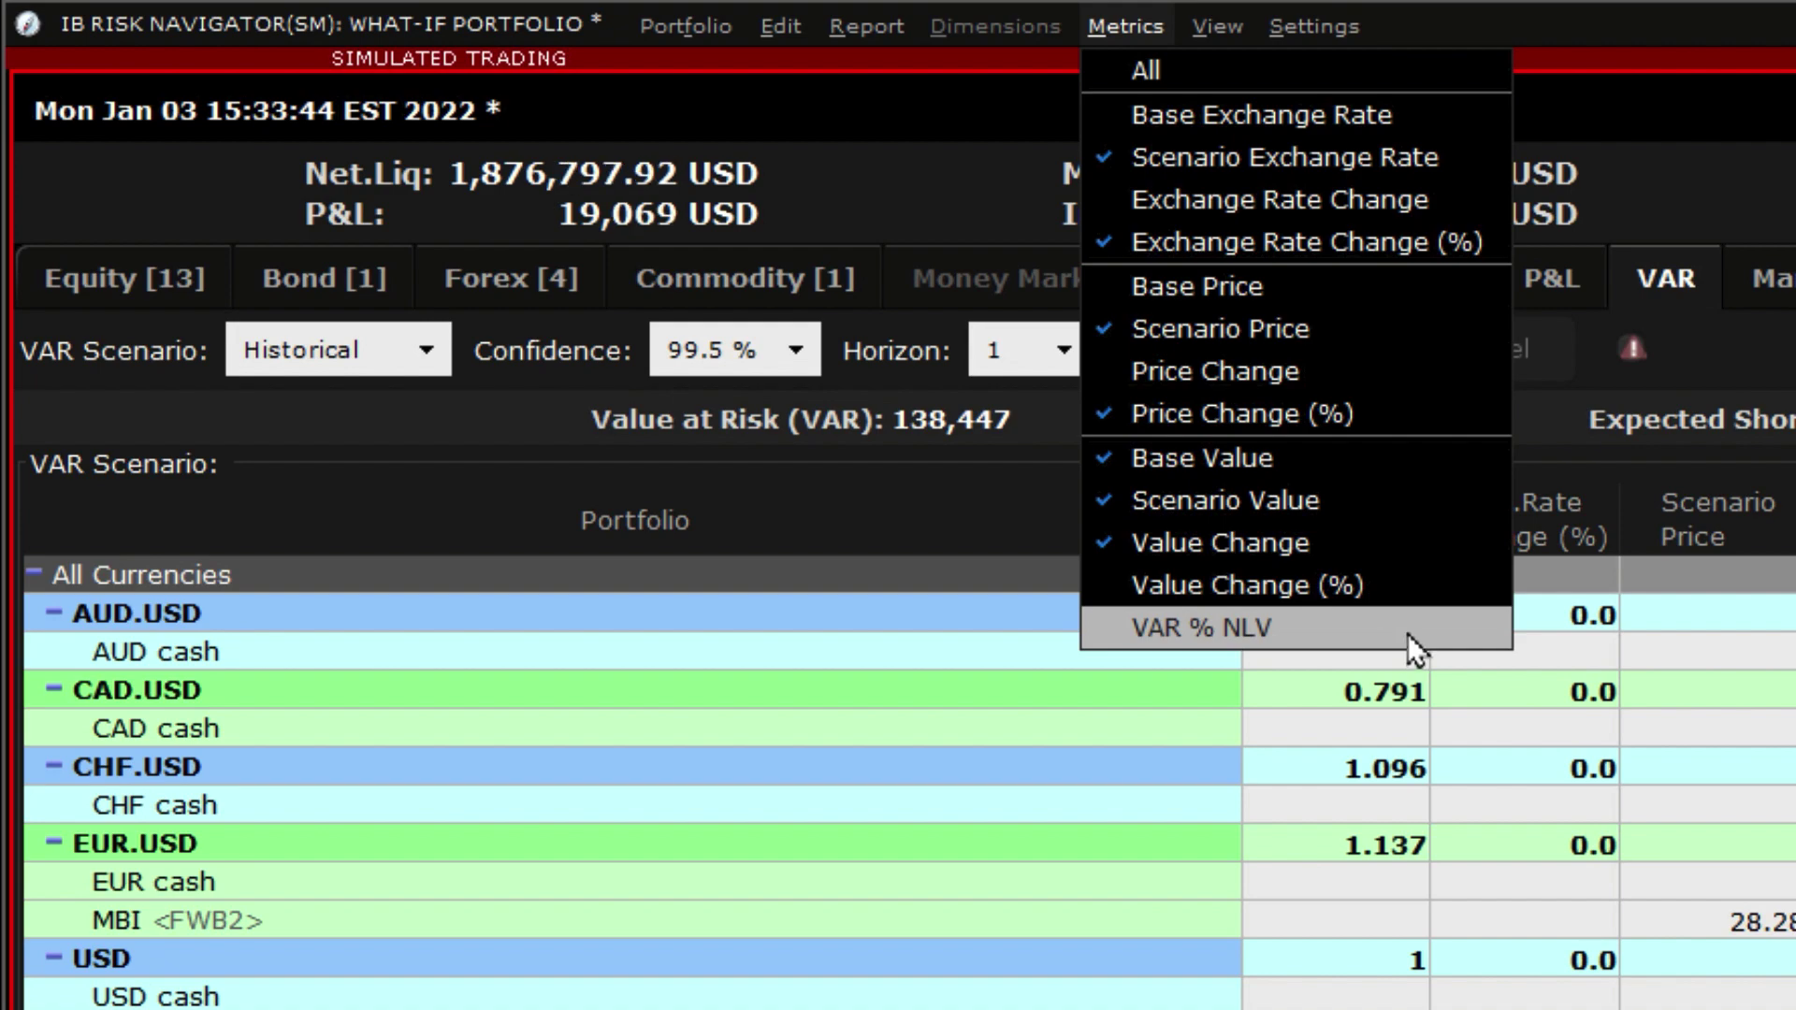
- Close the metric column list and check the VAR Scenario choices, keeping Historical
key(Escape)
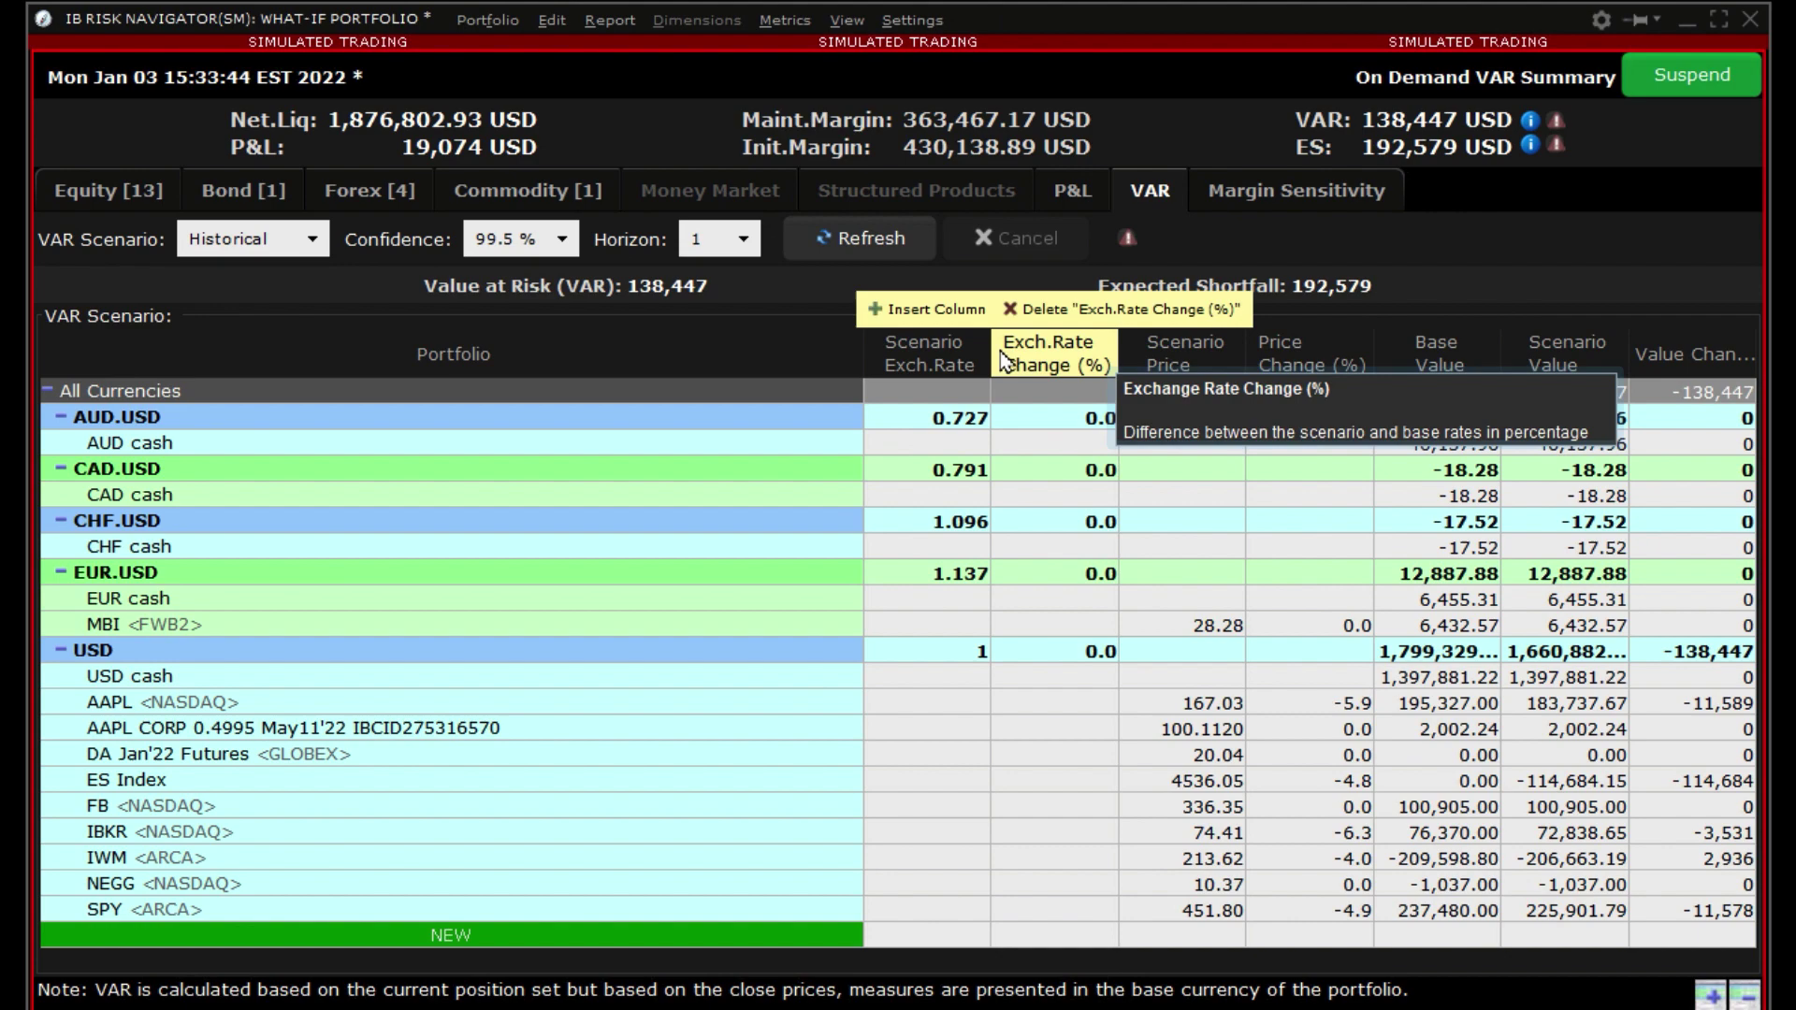
mouse_move(952, 360)
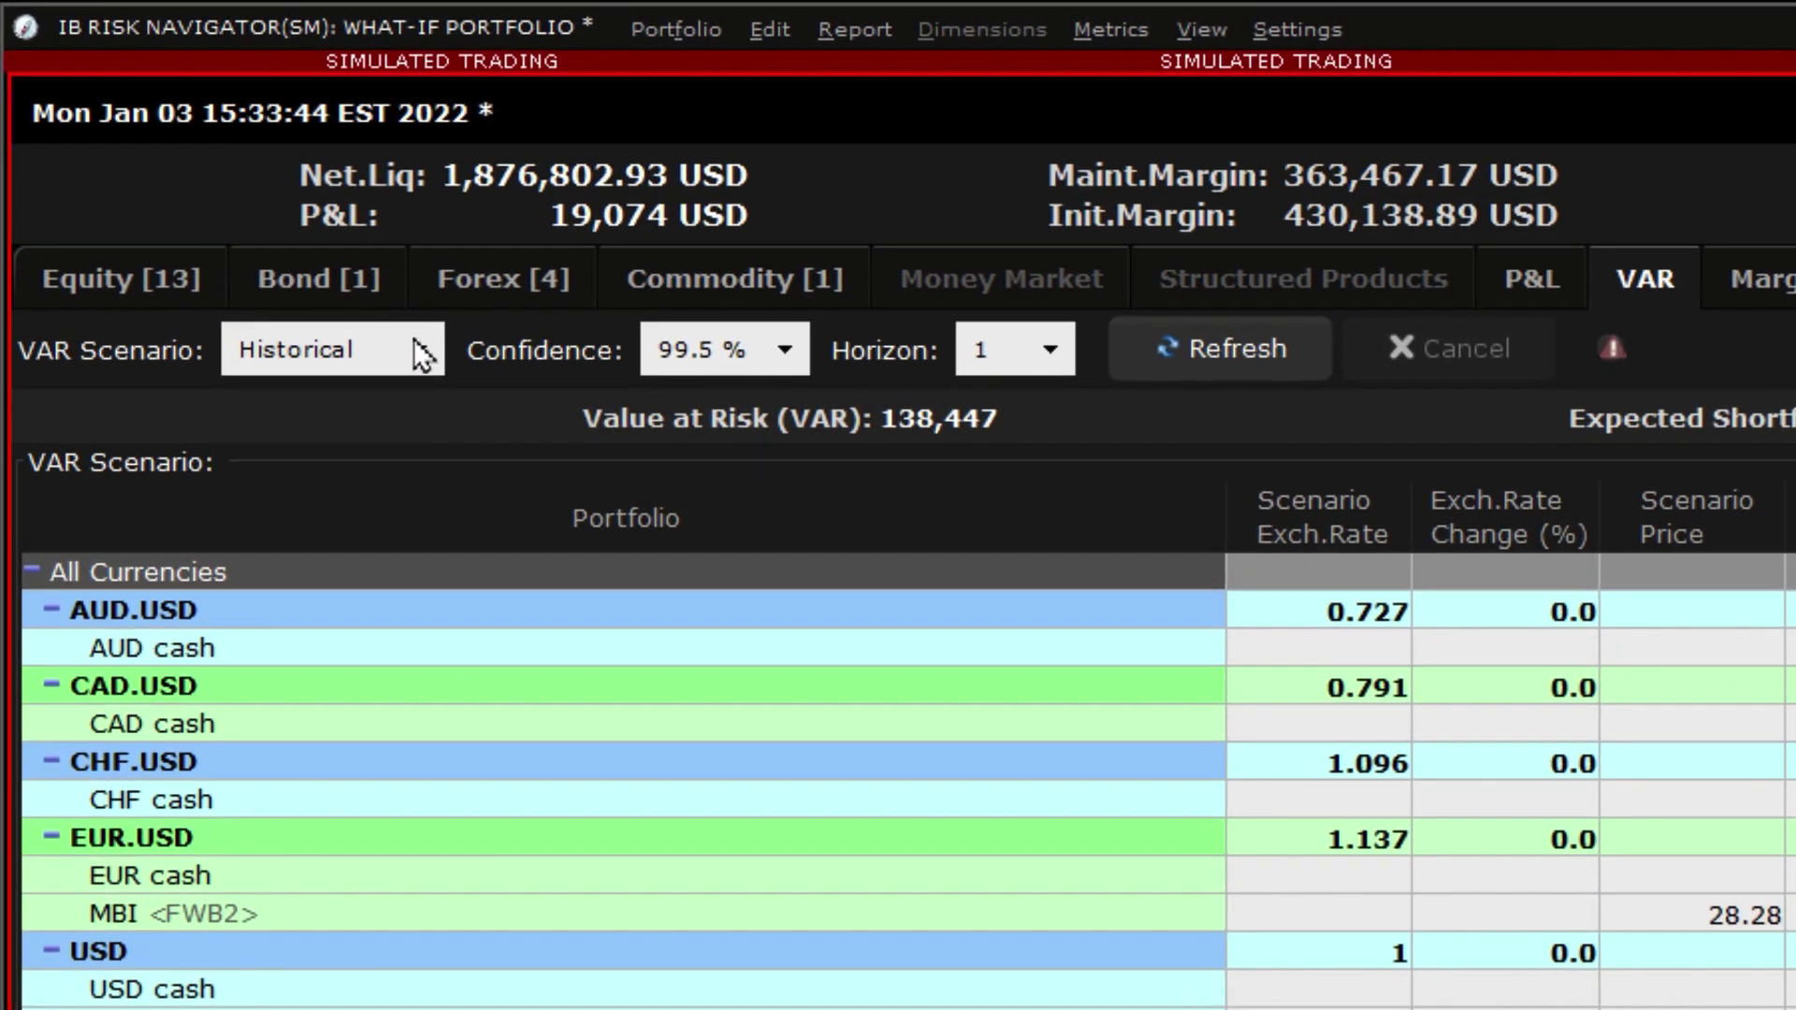
click(311, 242)
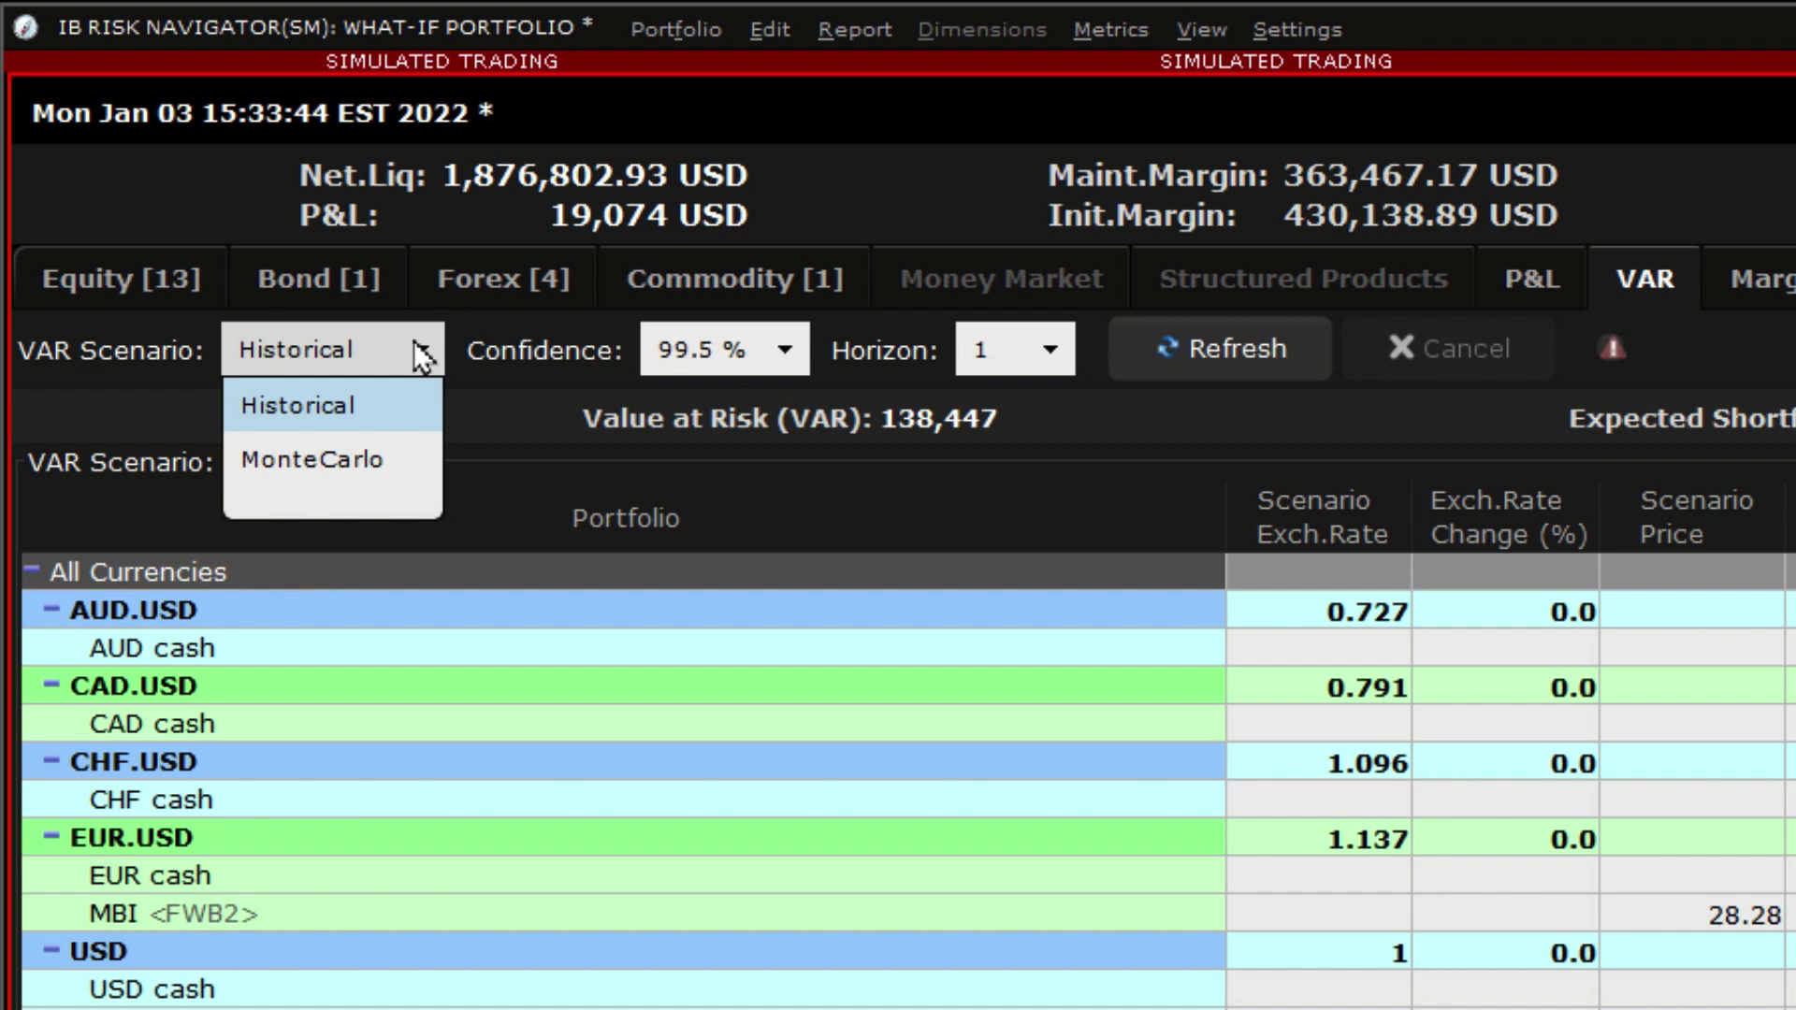
click(423, 357)
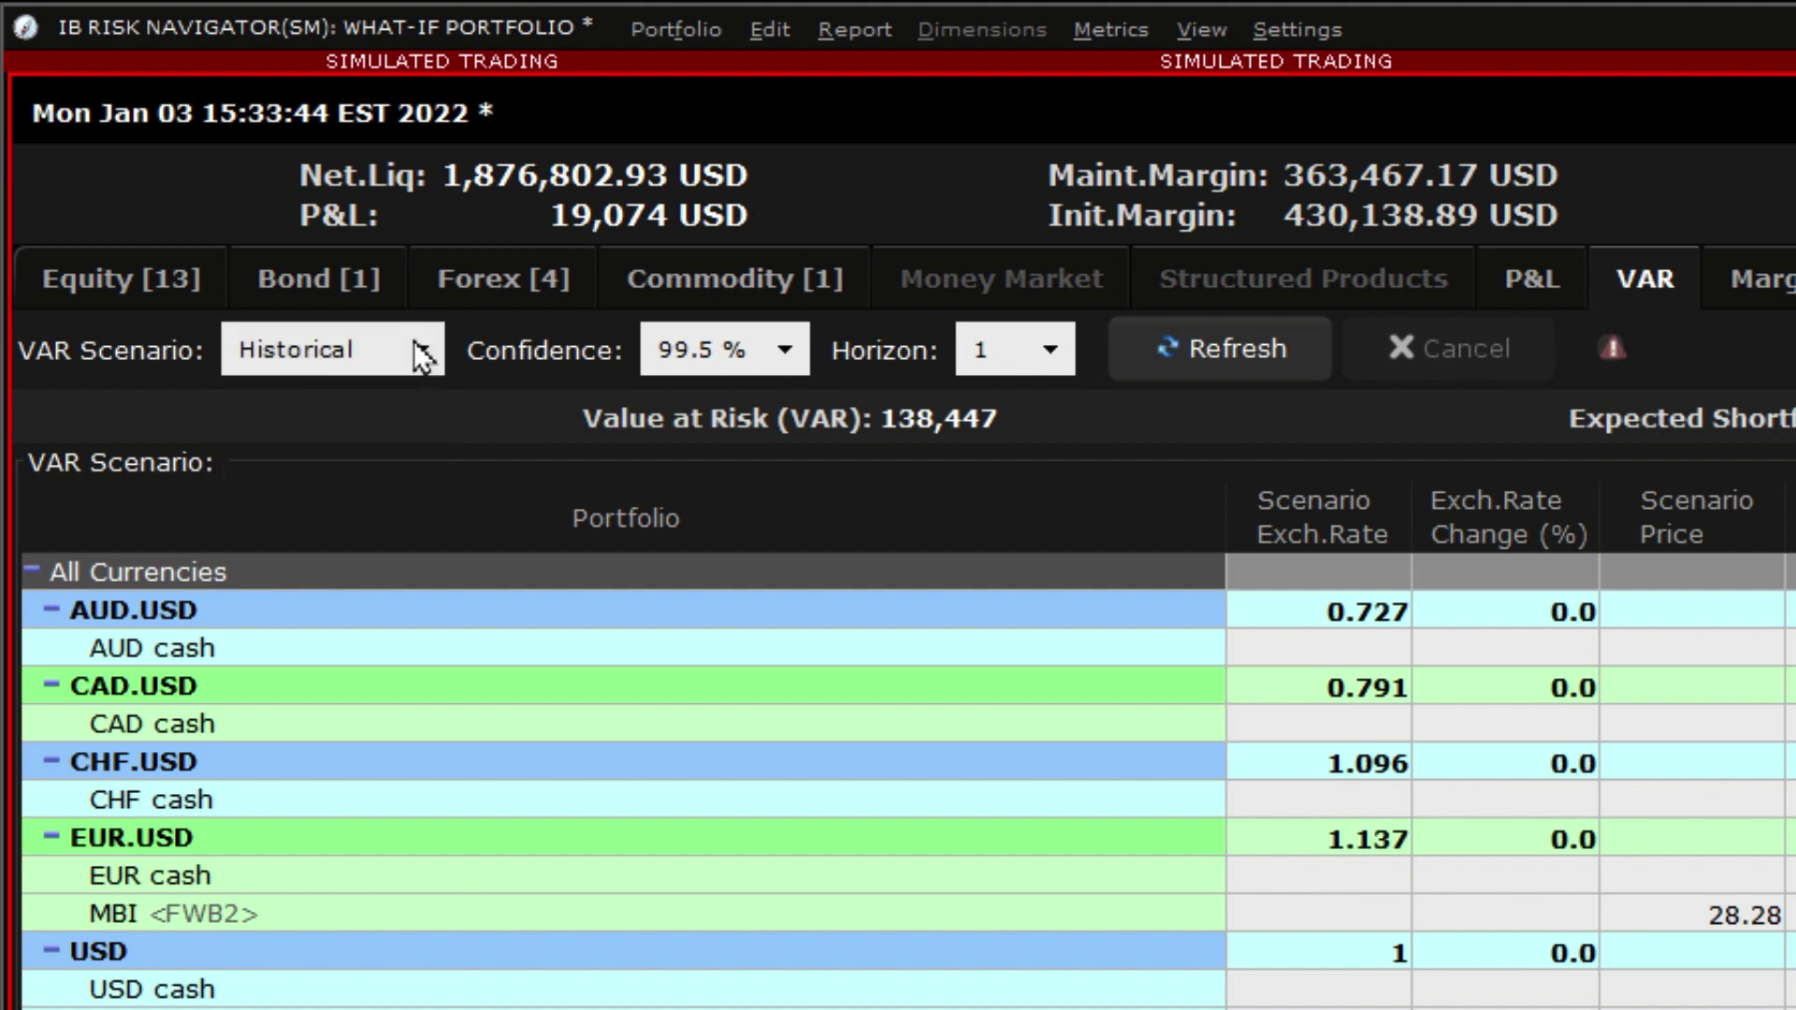
click(801, 368)
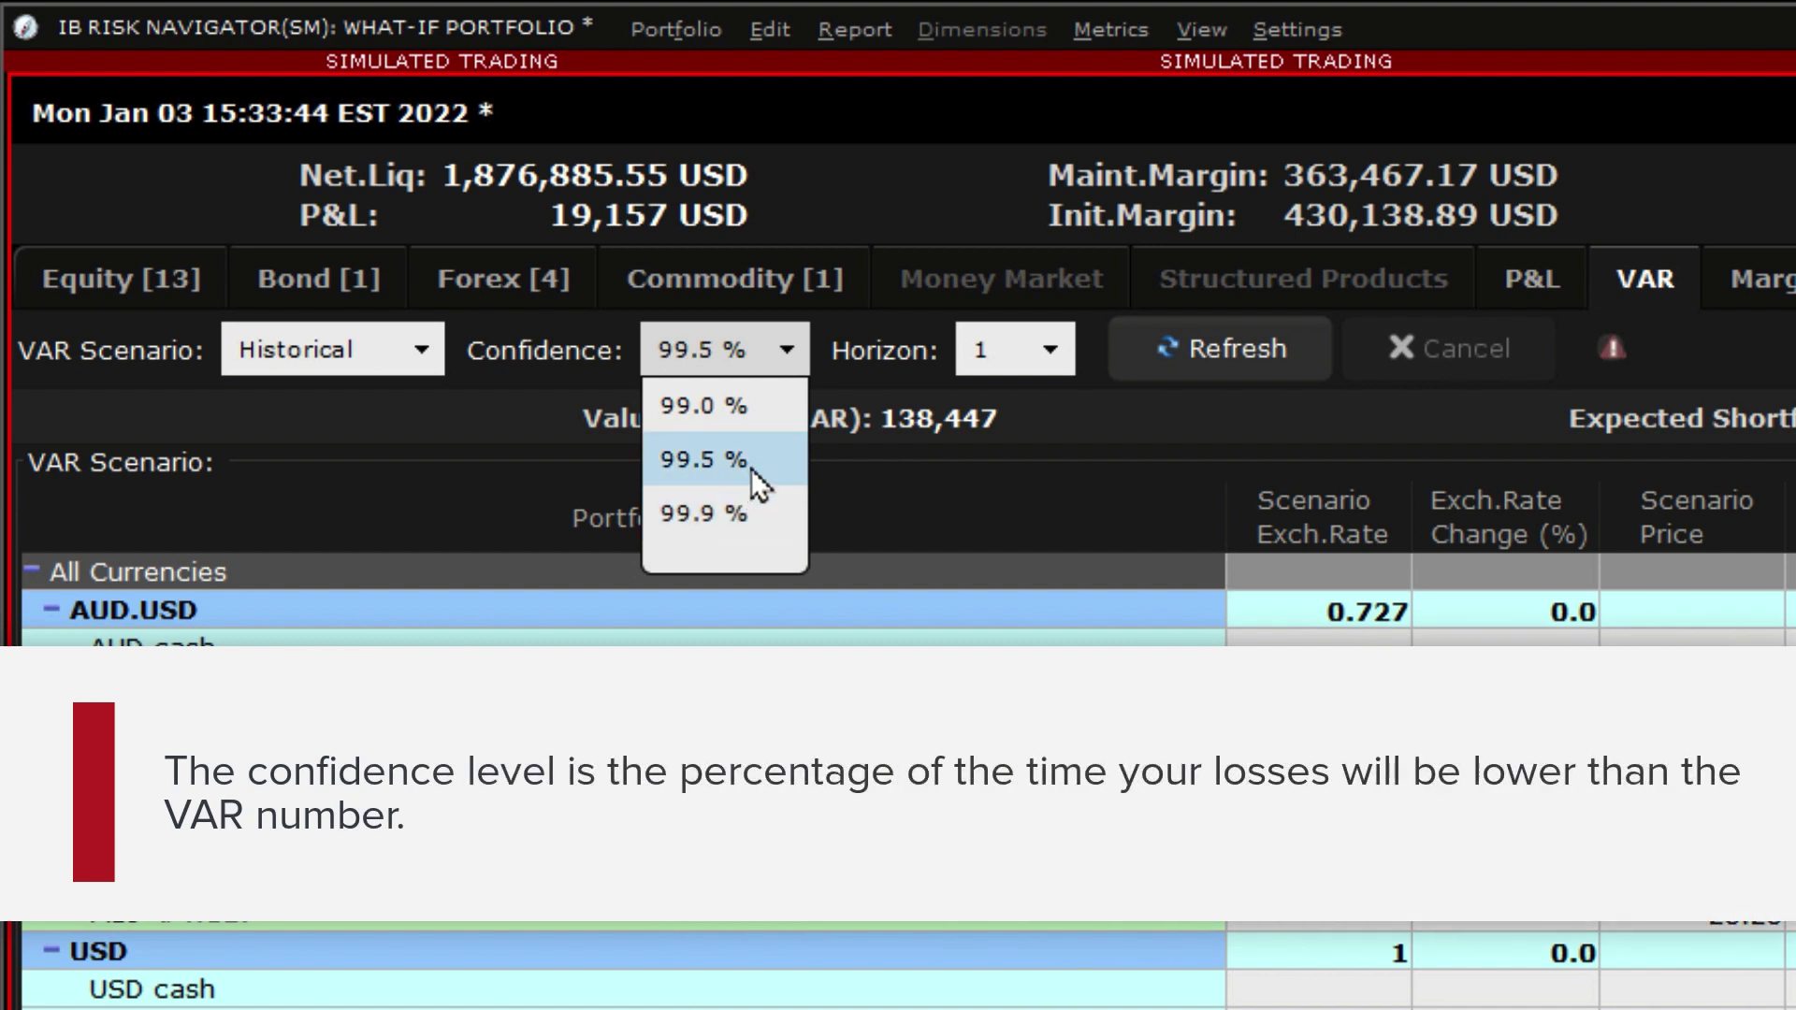
click(756, 479)
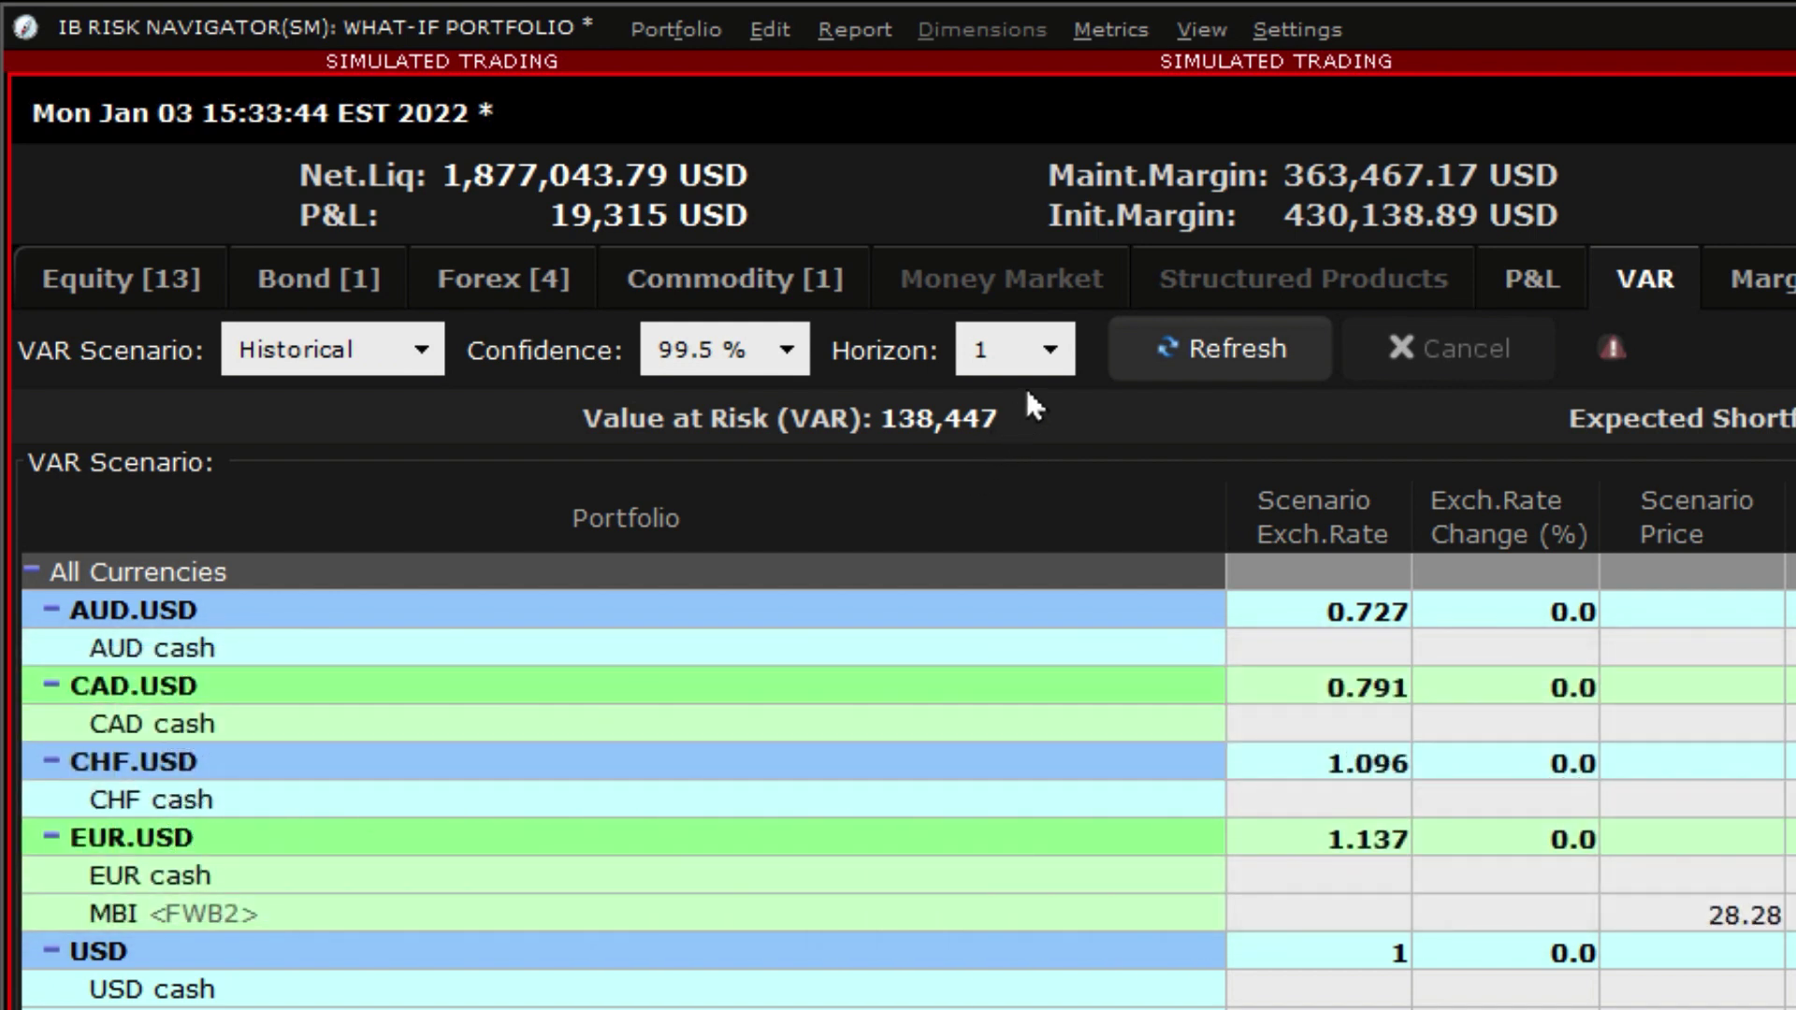
click(1057, 355)
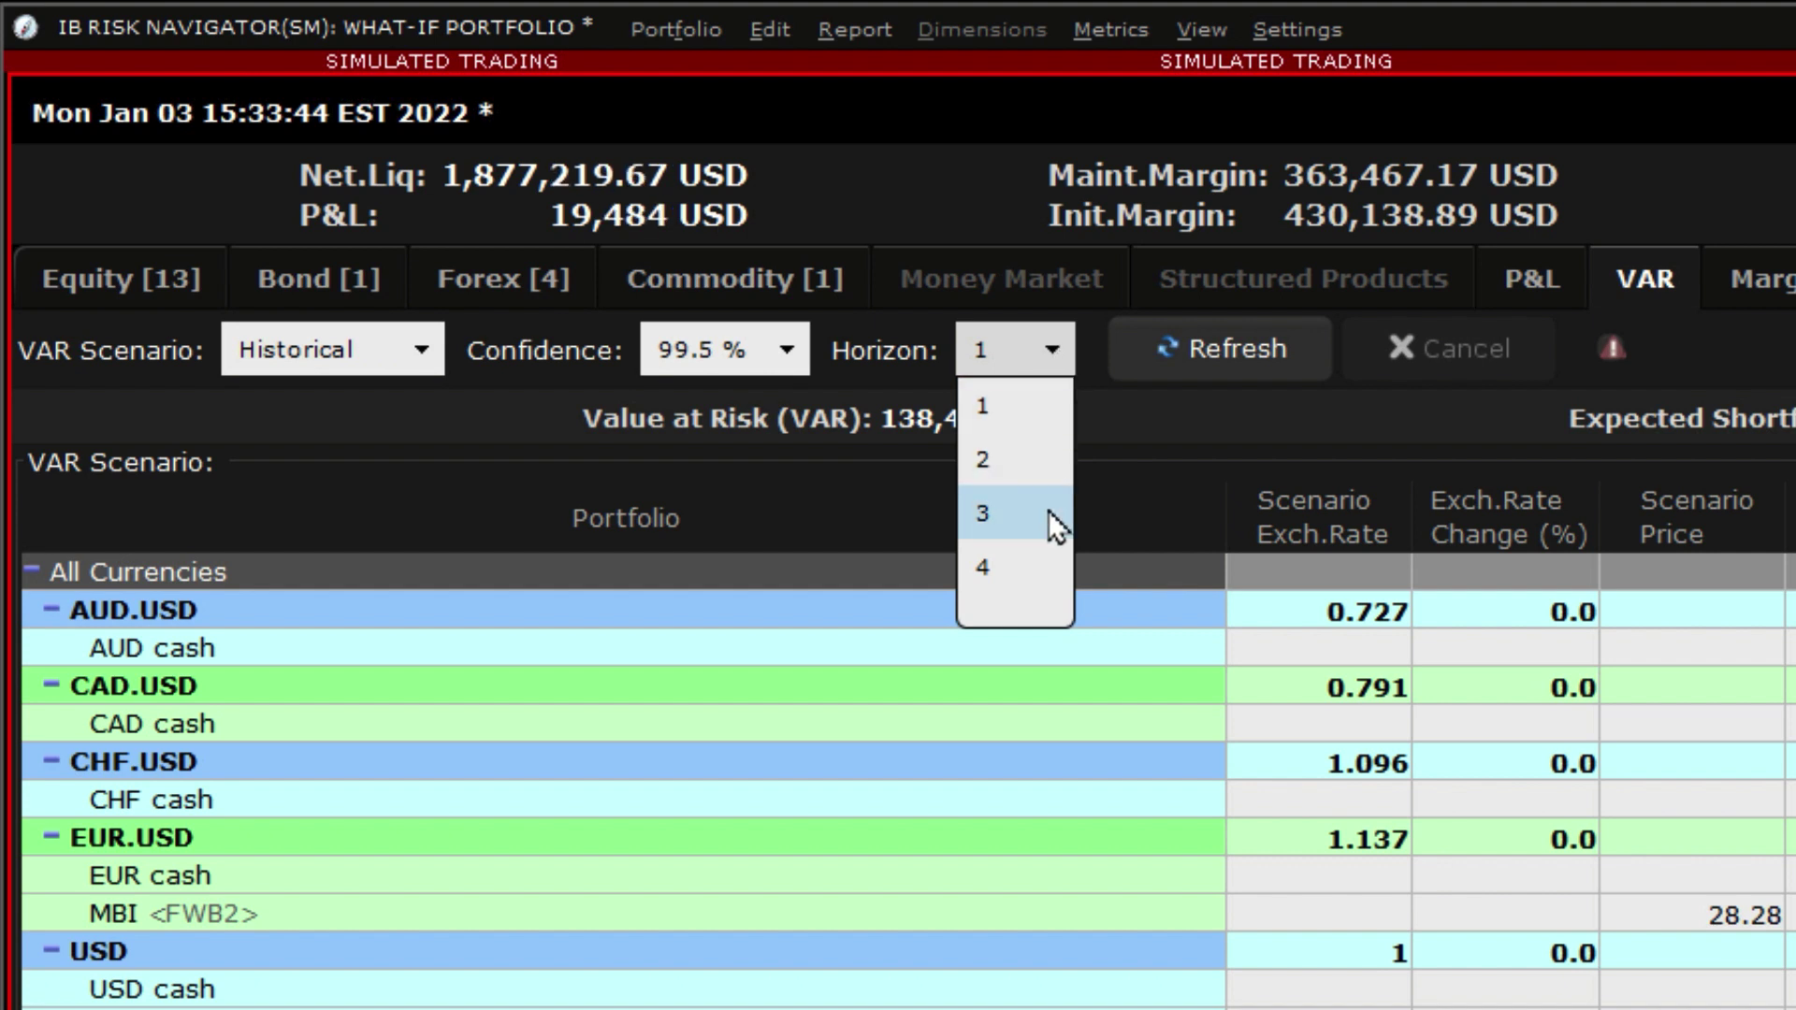
click(1046, 421)
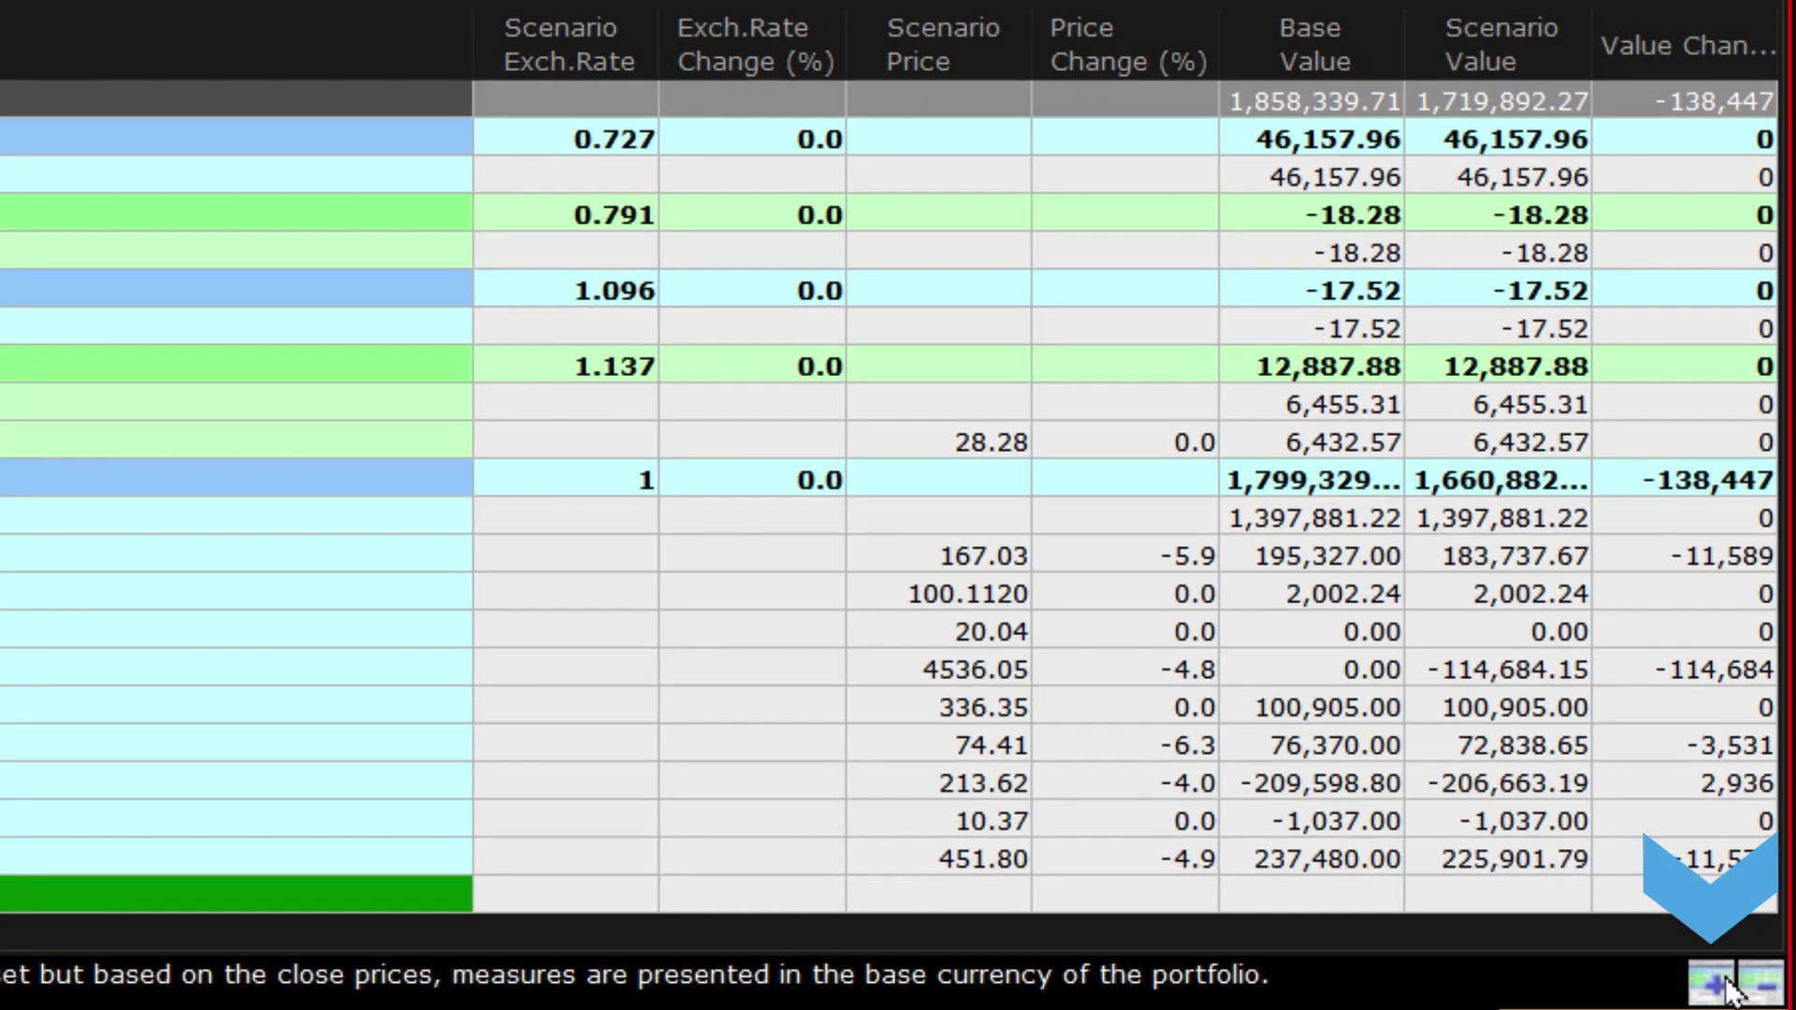
- Collapse and re-expand the currency rows, then show all metric columns in the VAR table
click(1710, 969)
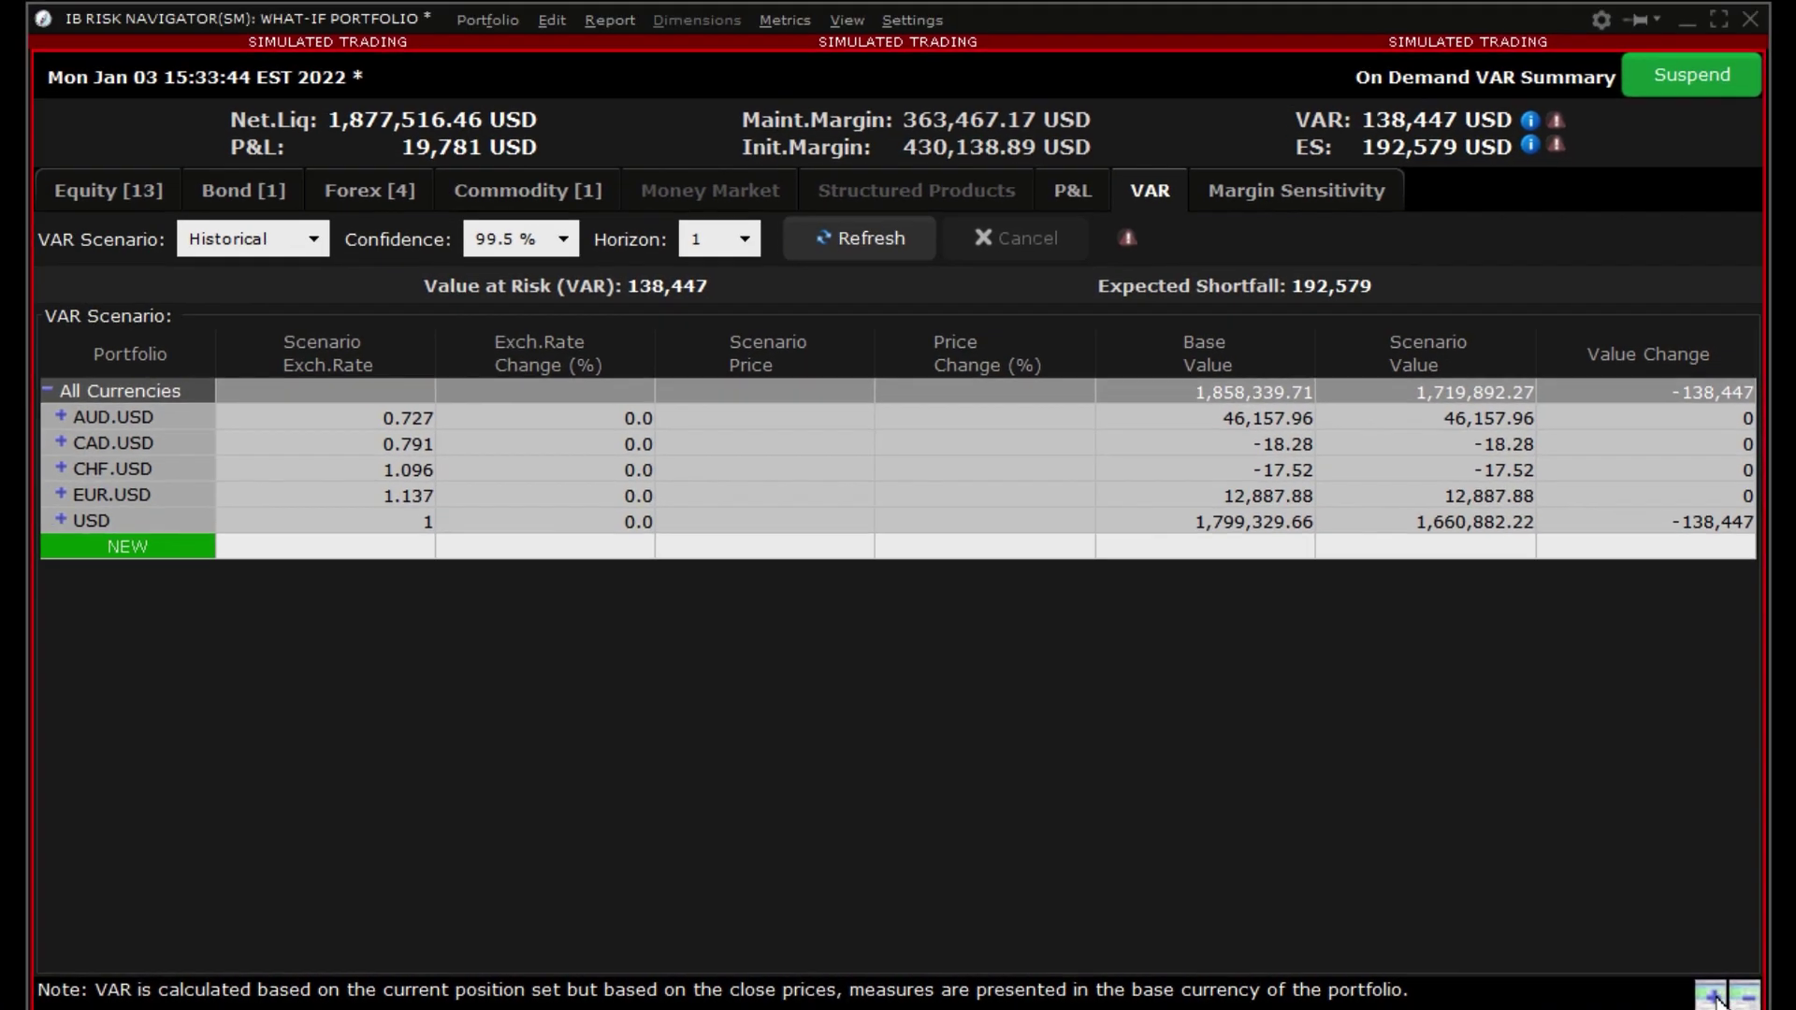
click(1718, 1000)
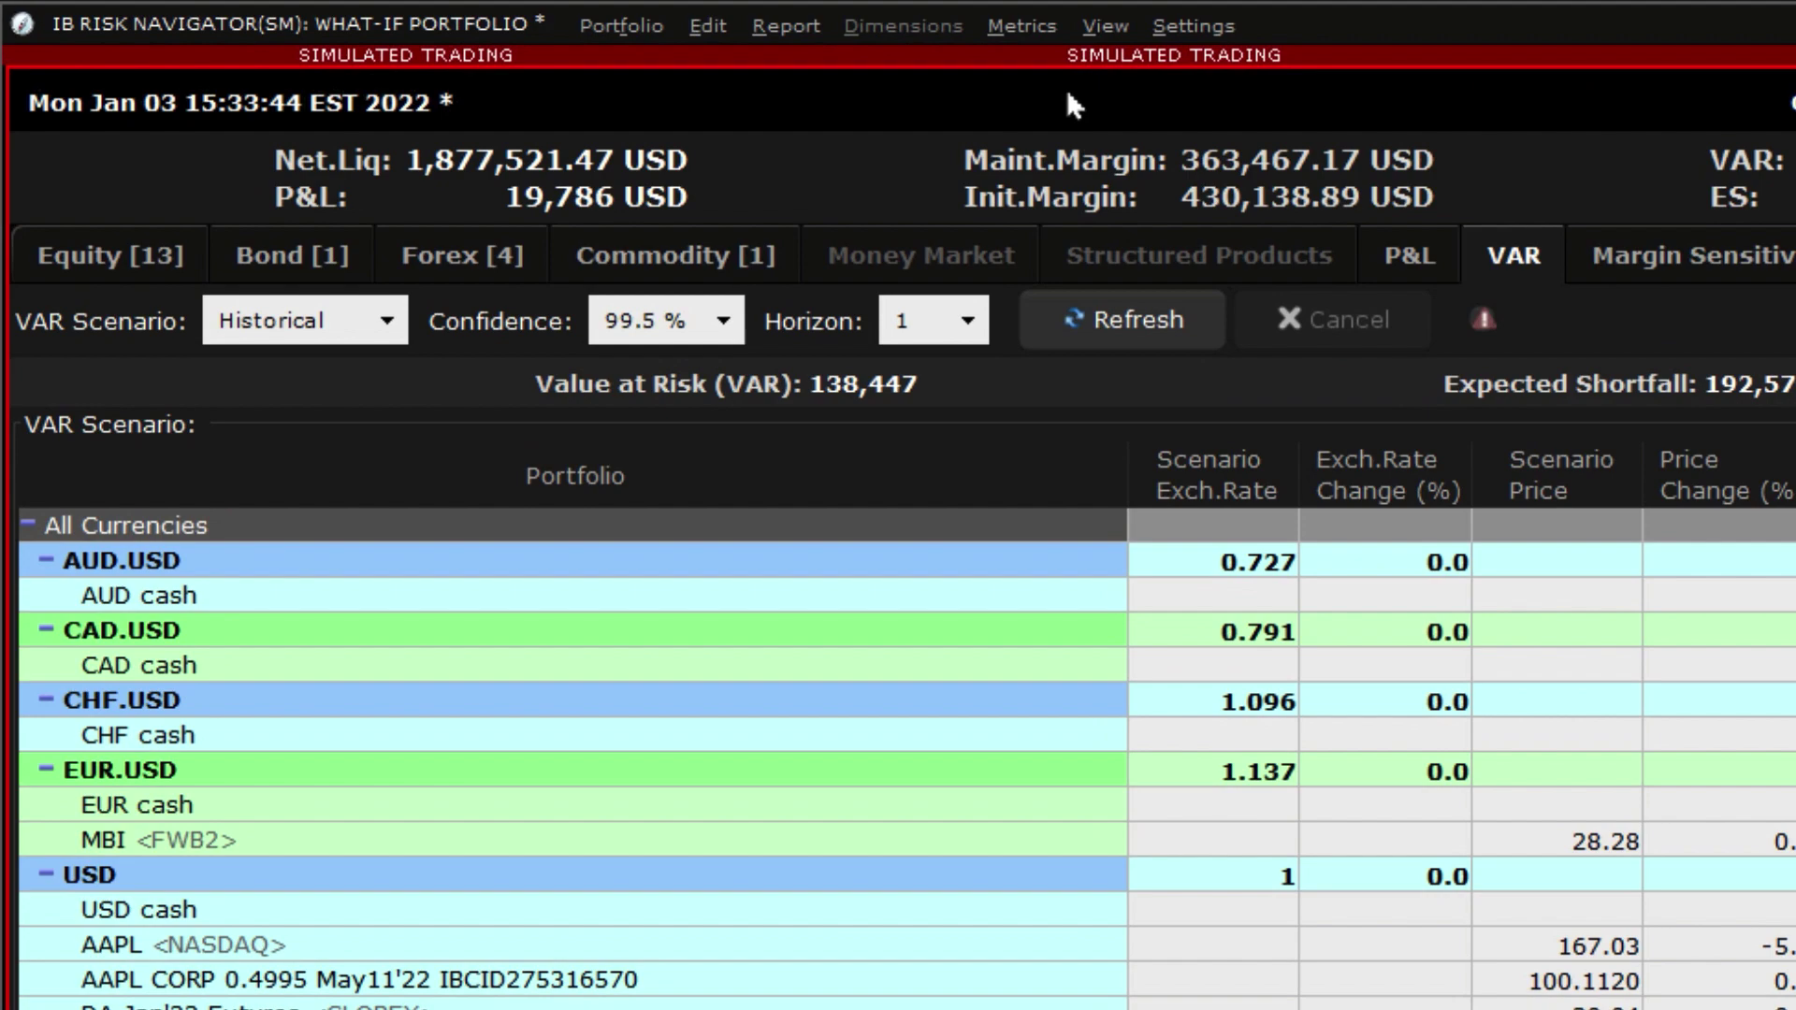
click(784, 19)
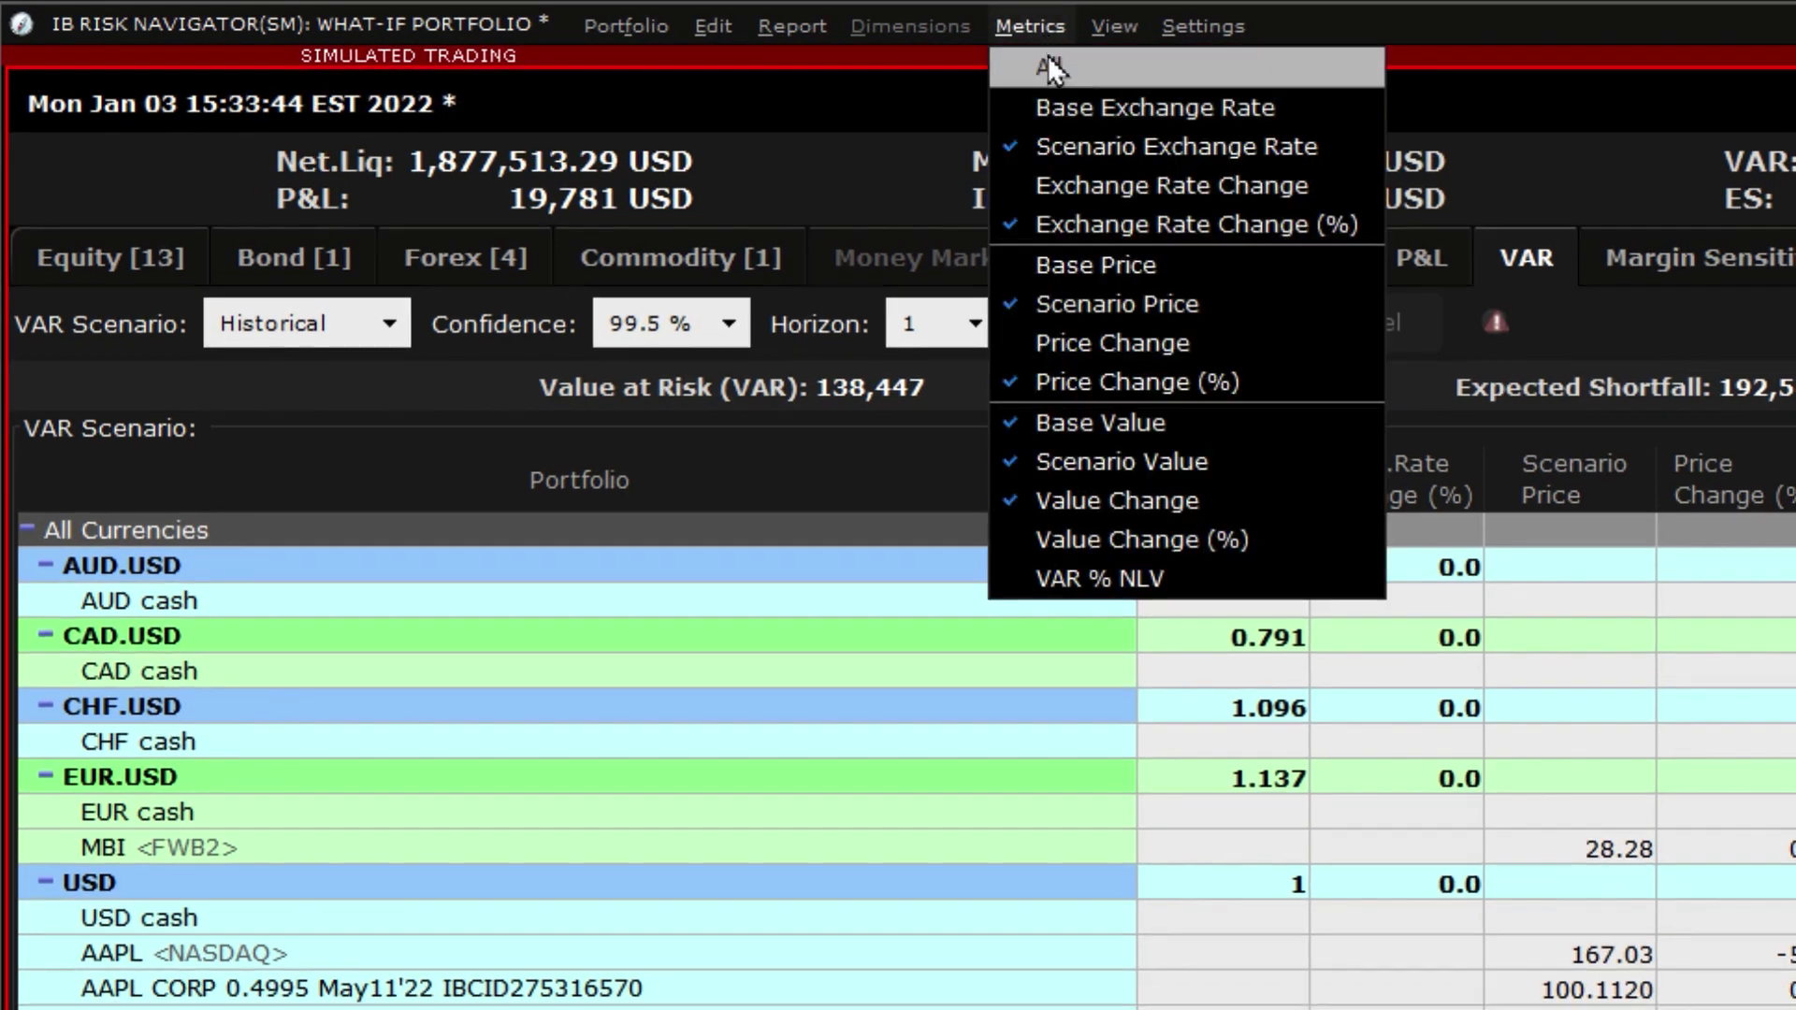
click(1049, 64)
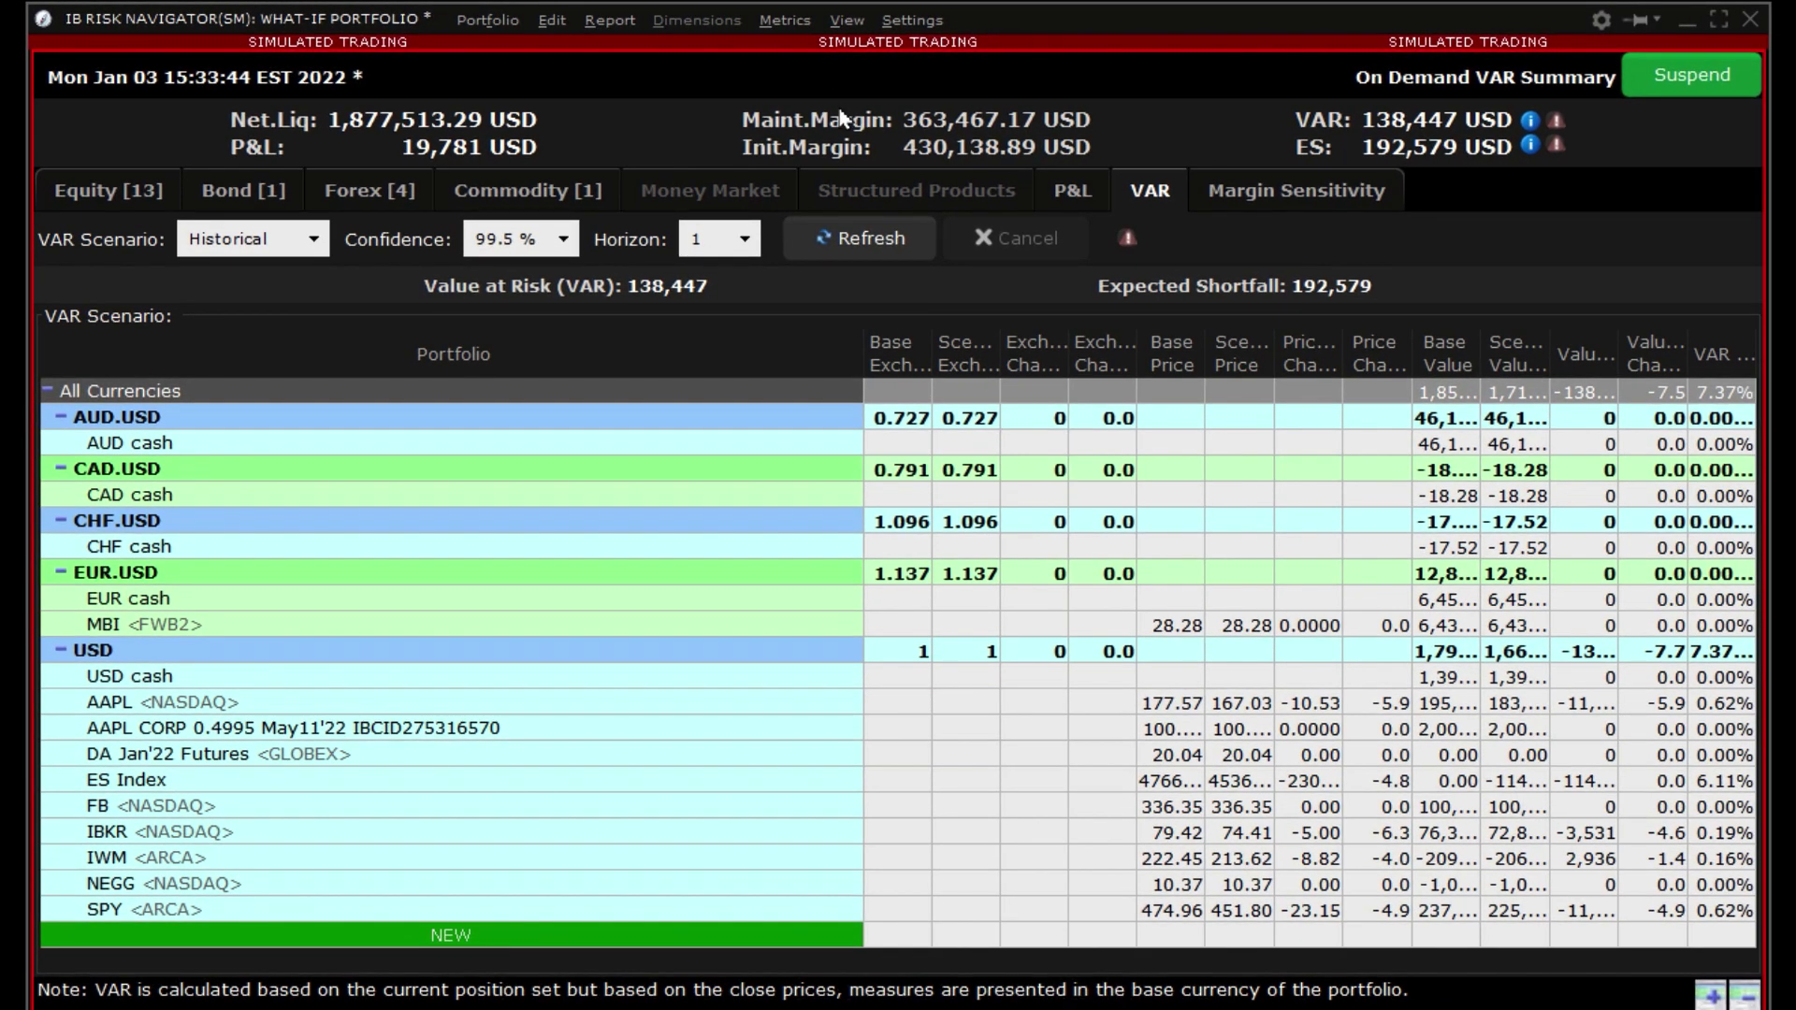
- Recalculate VAR at 99.0% confidence, then again at 99.9% confidence
click(562, 238)
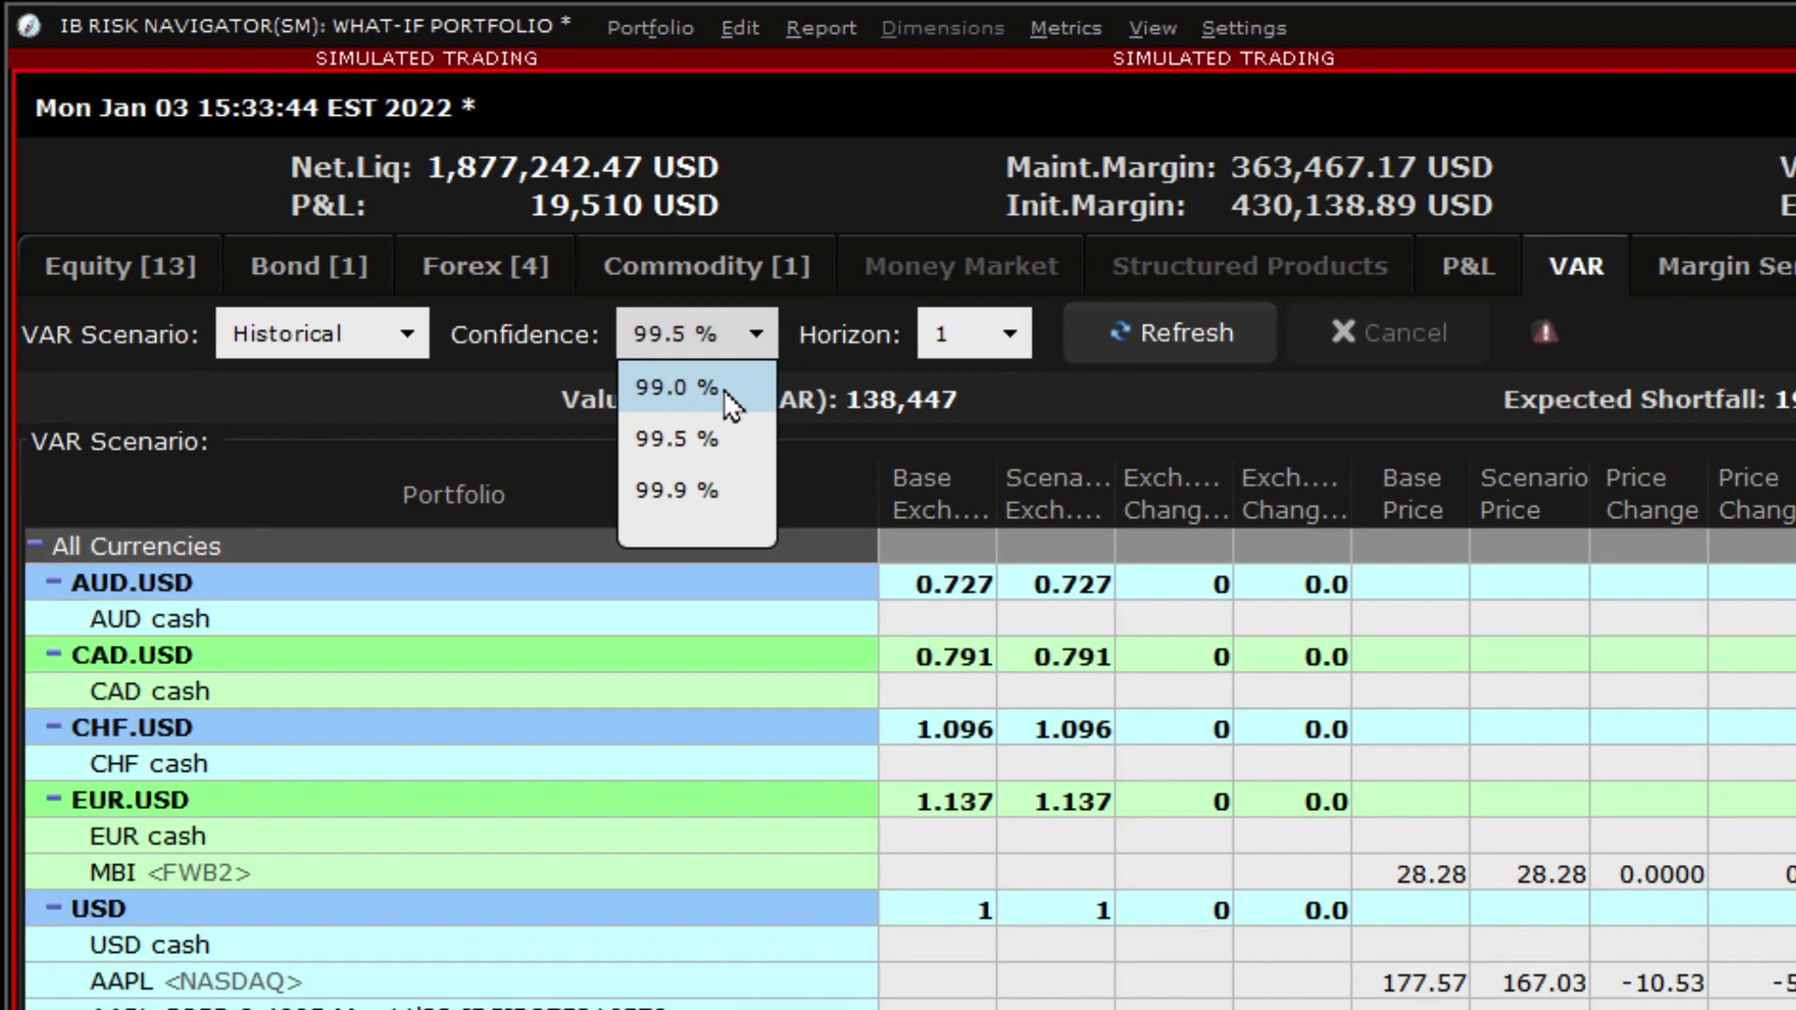
click(539, 279)
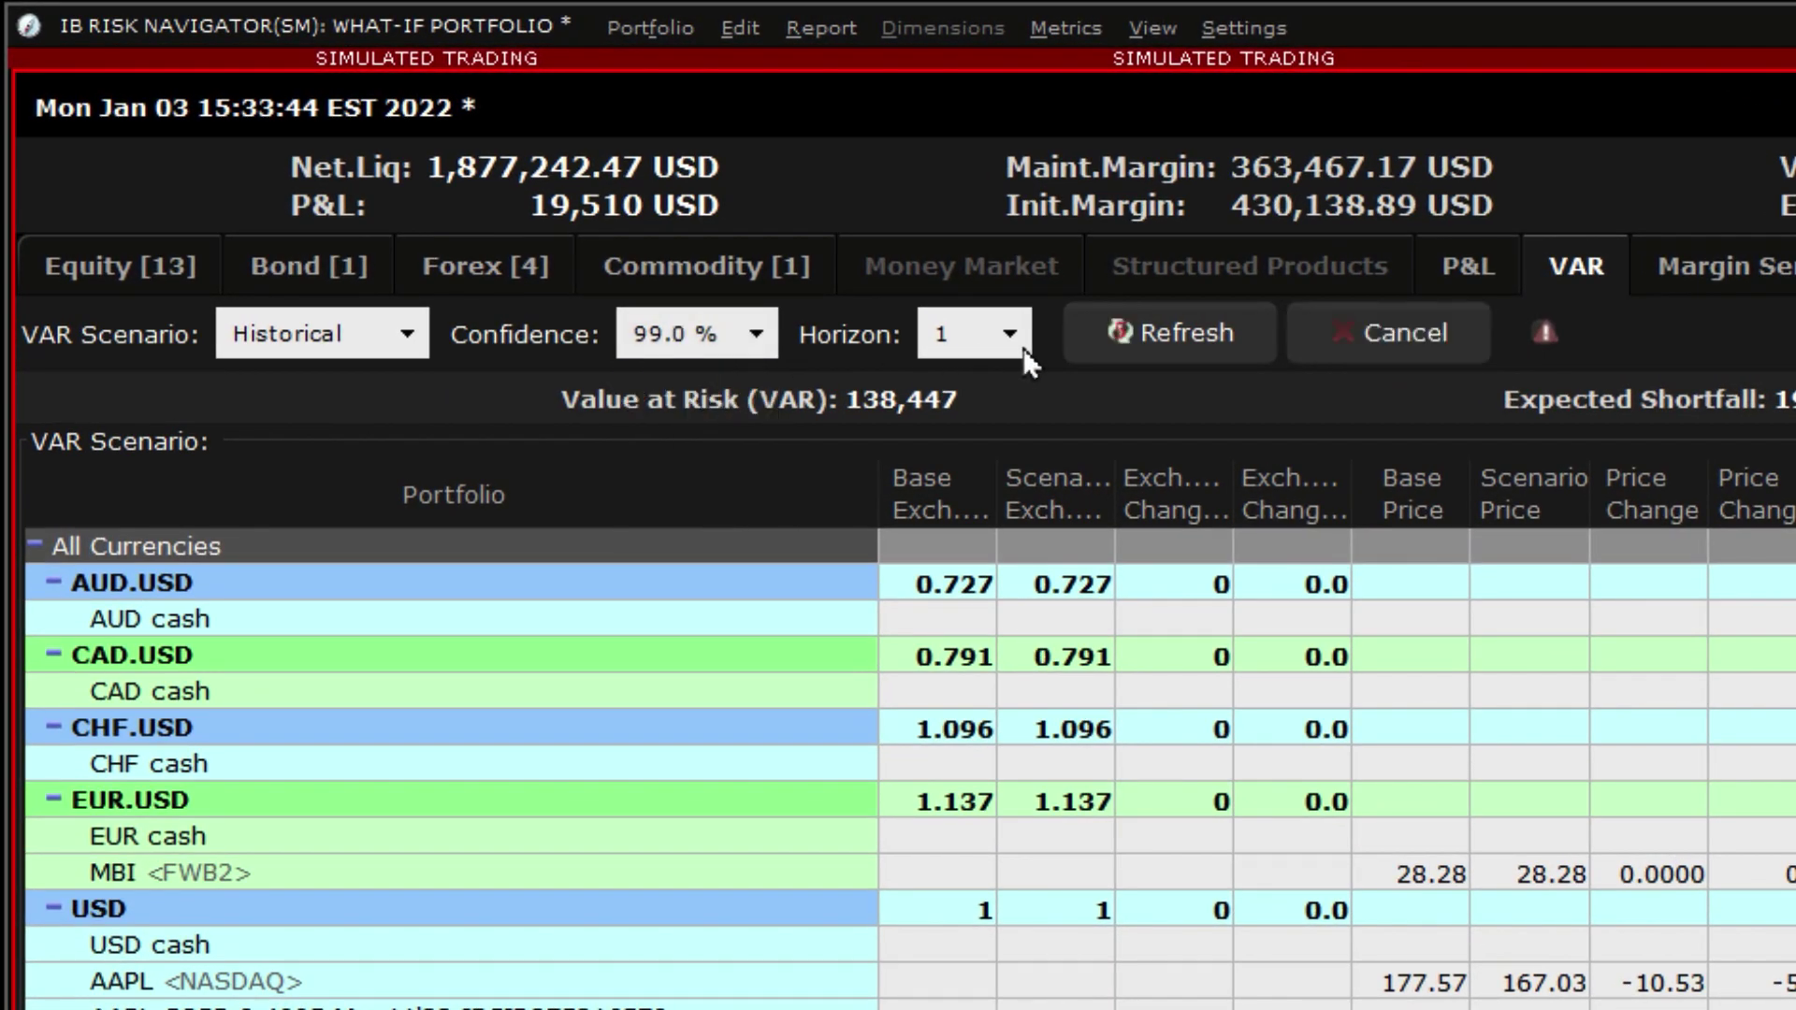
click(1161, 333)
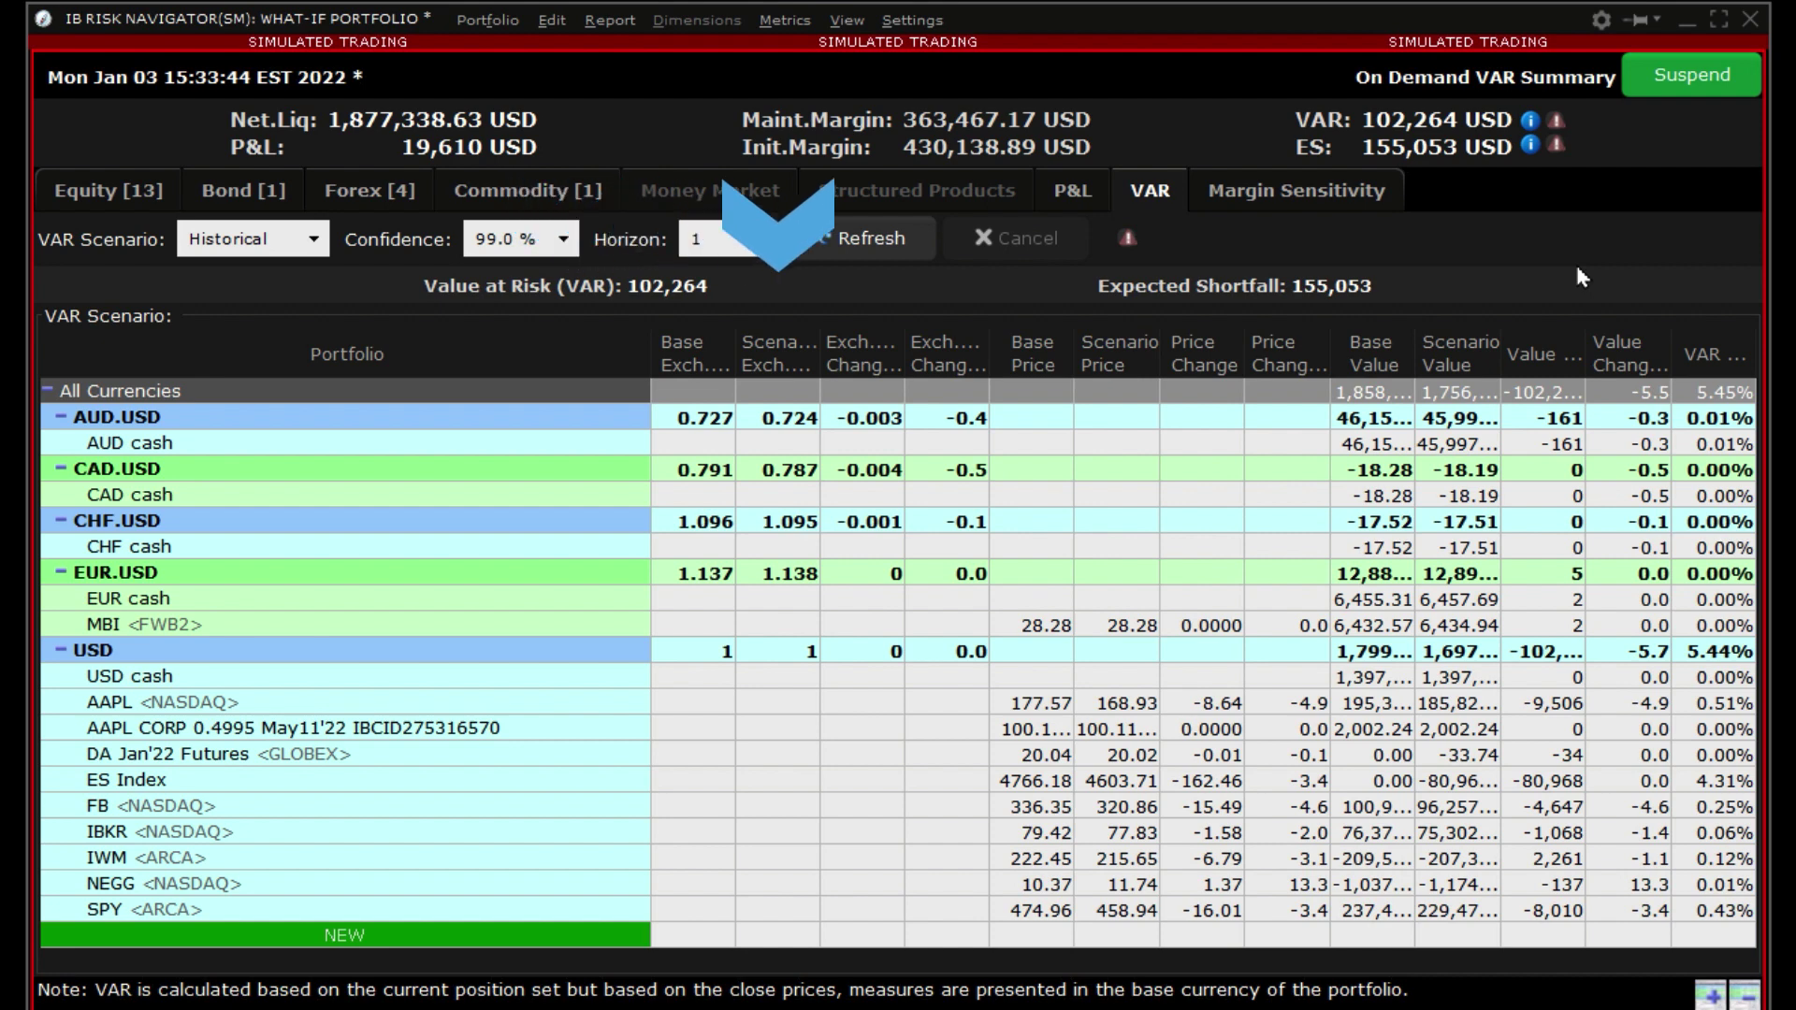
click(565, 240)
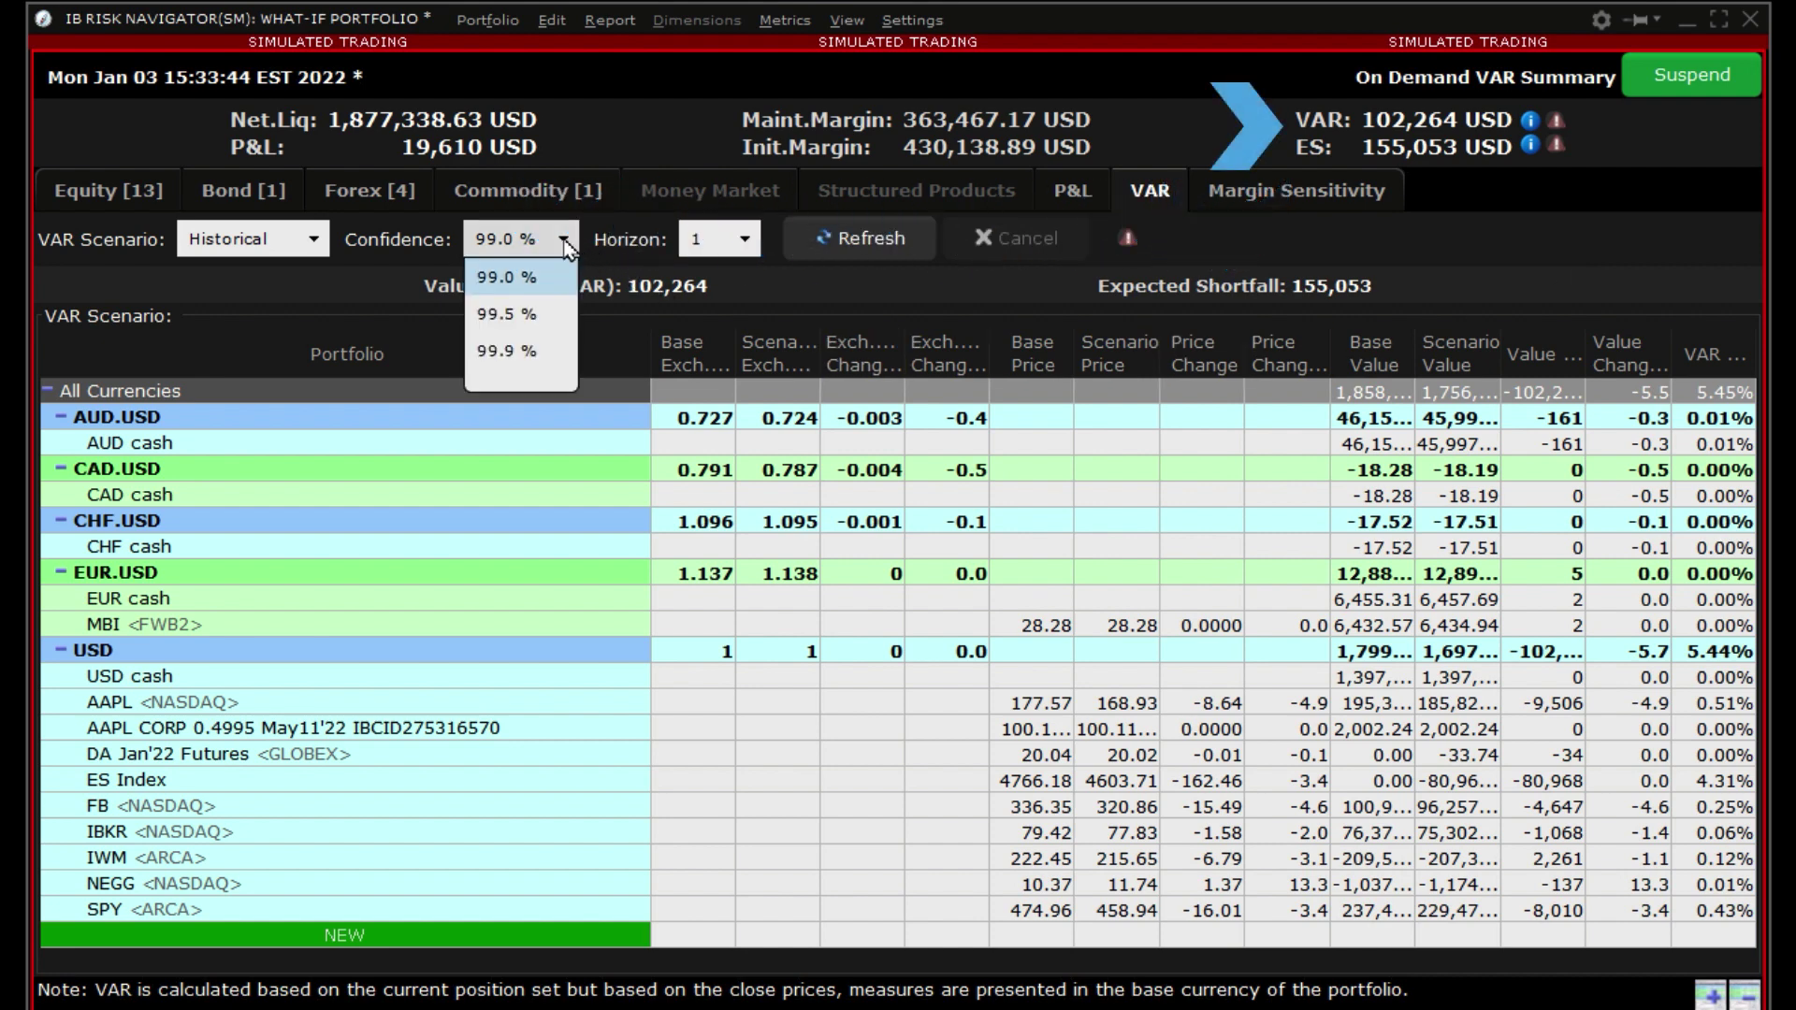
click(530, 356)
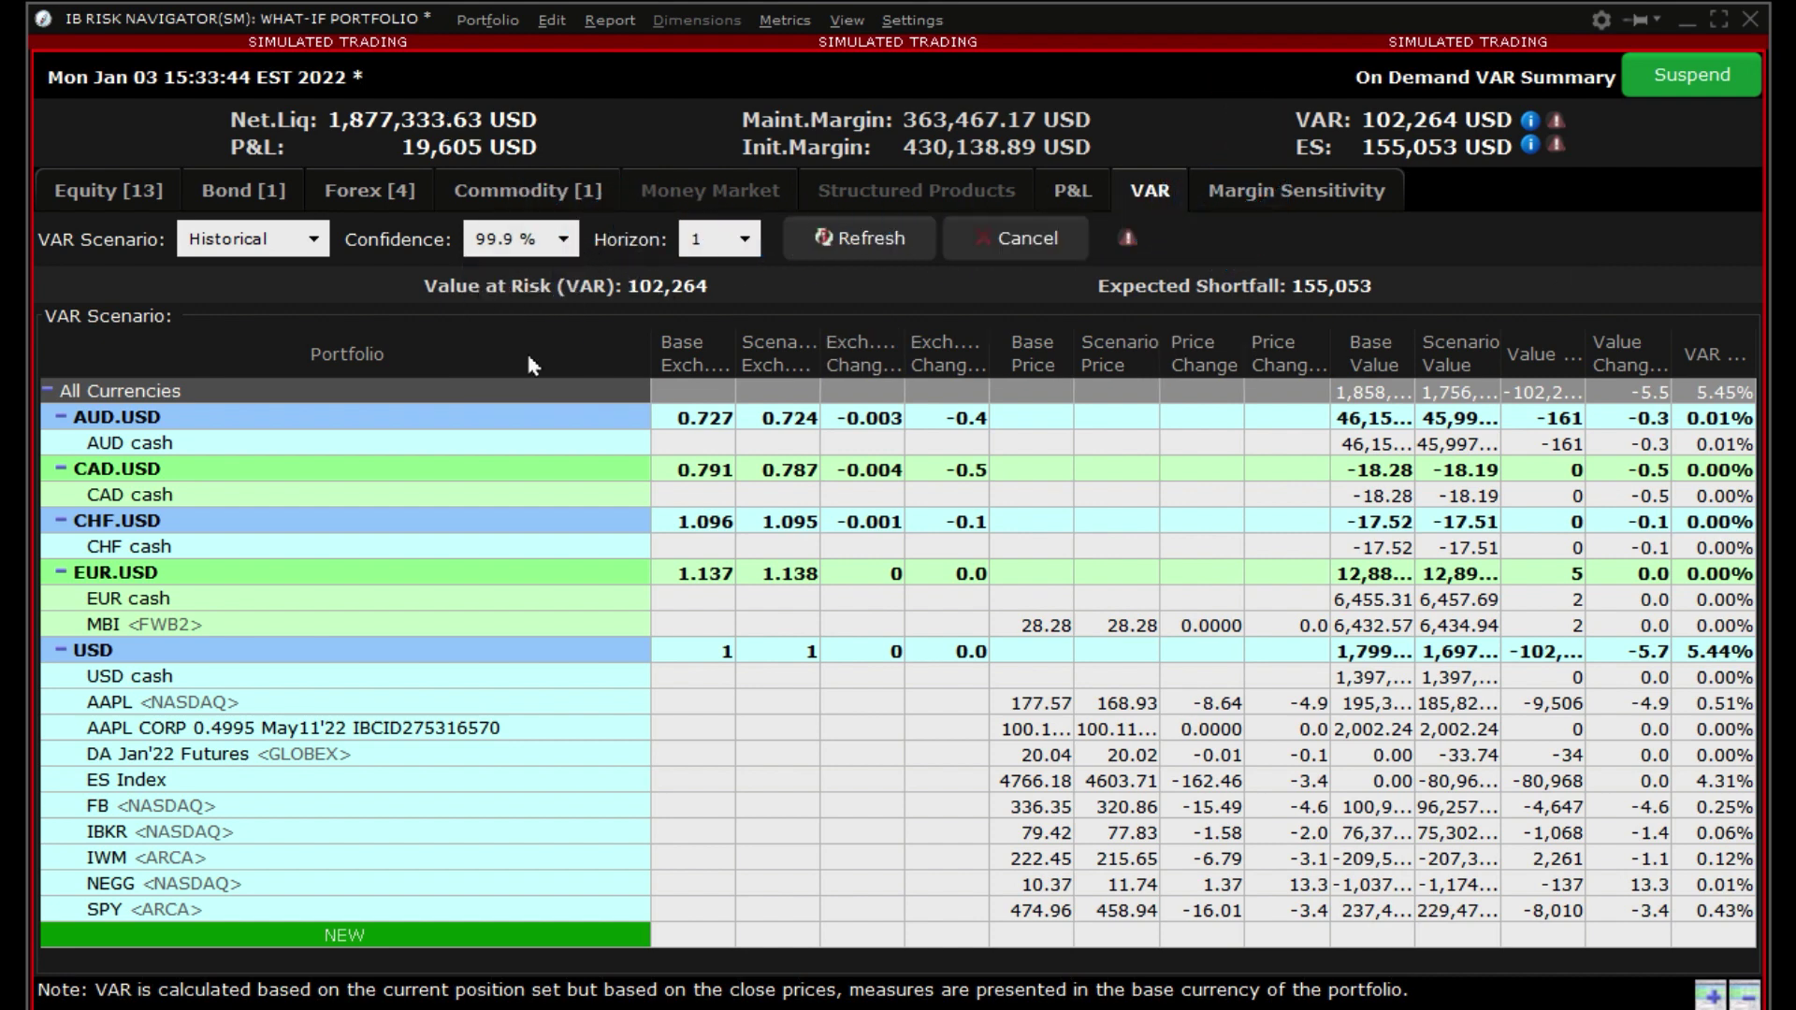
click(854, 242)
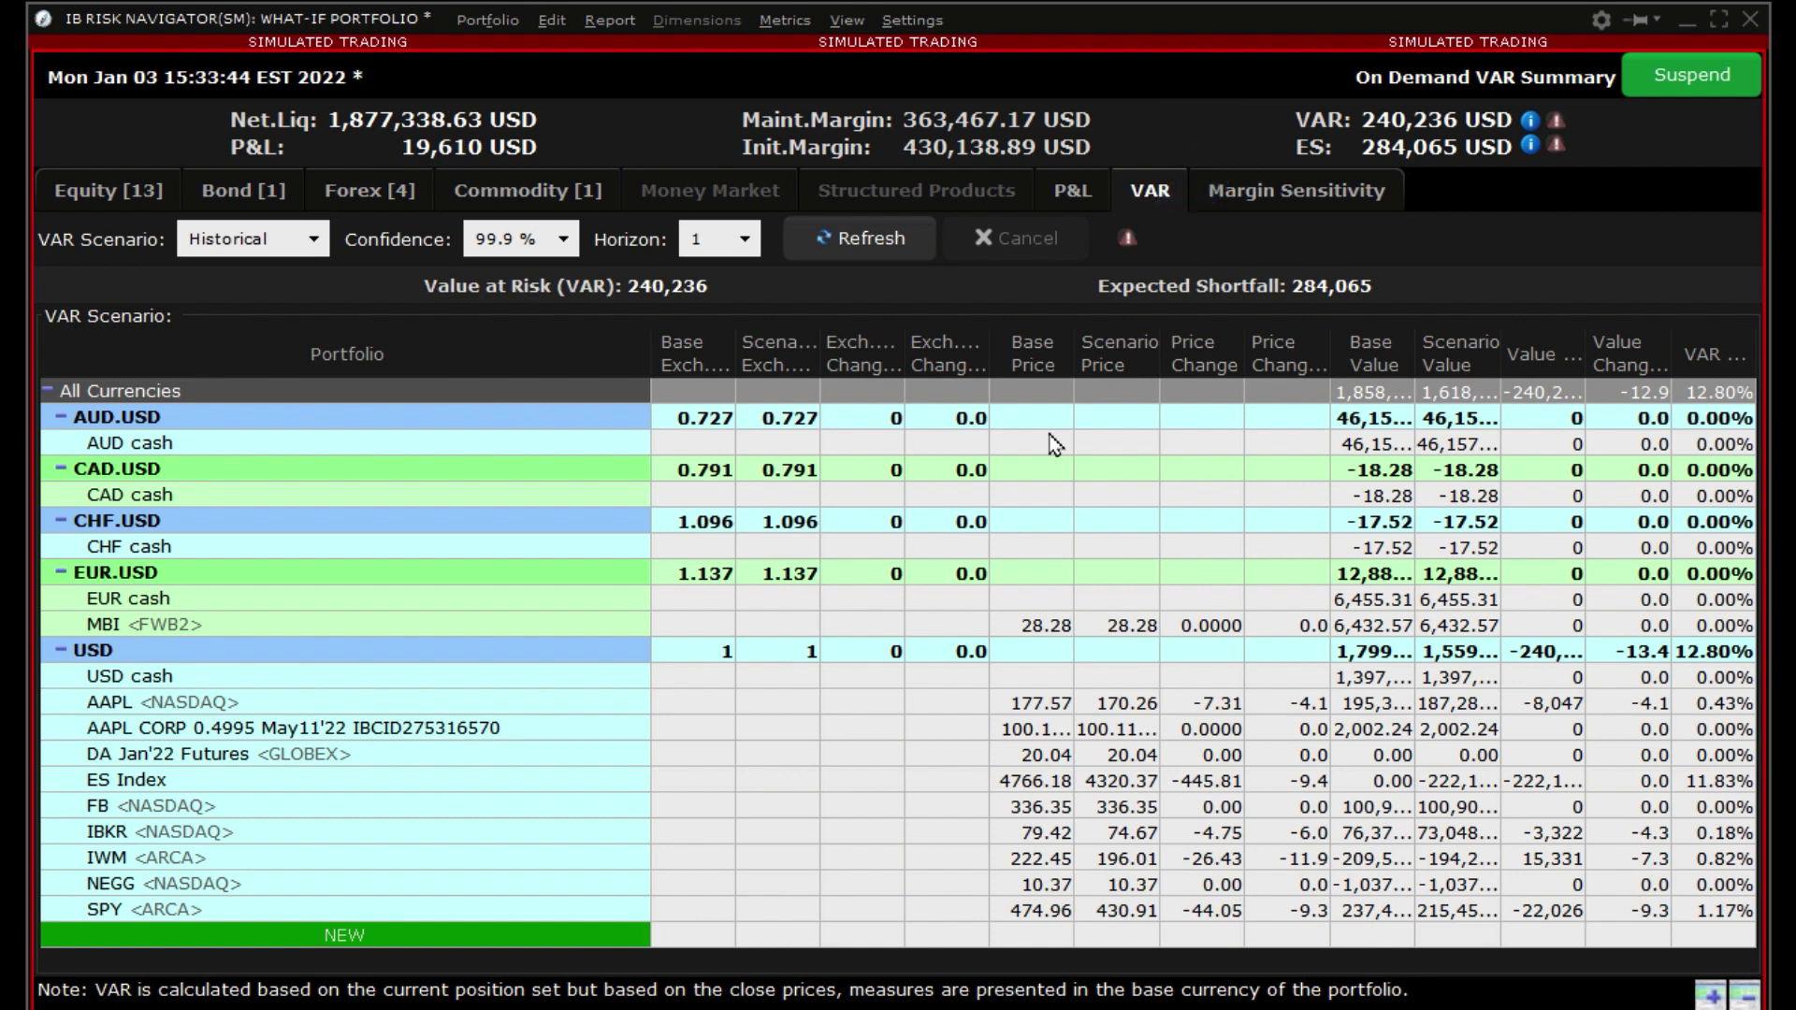
- Set the VAR horizon to 4 days and refresh the calculation
click(745, 243)
click(700, 387)
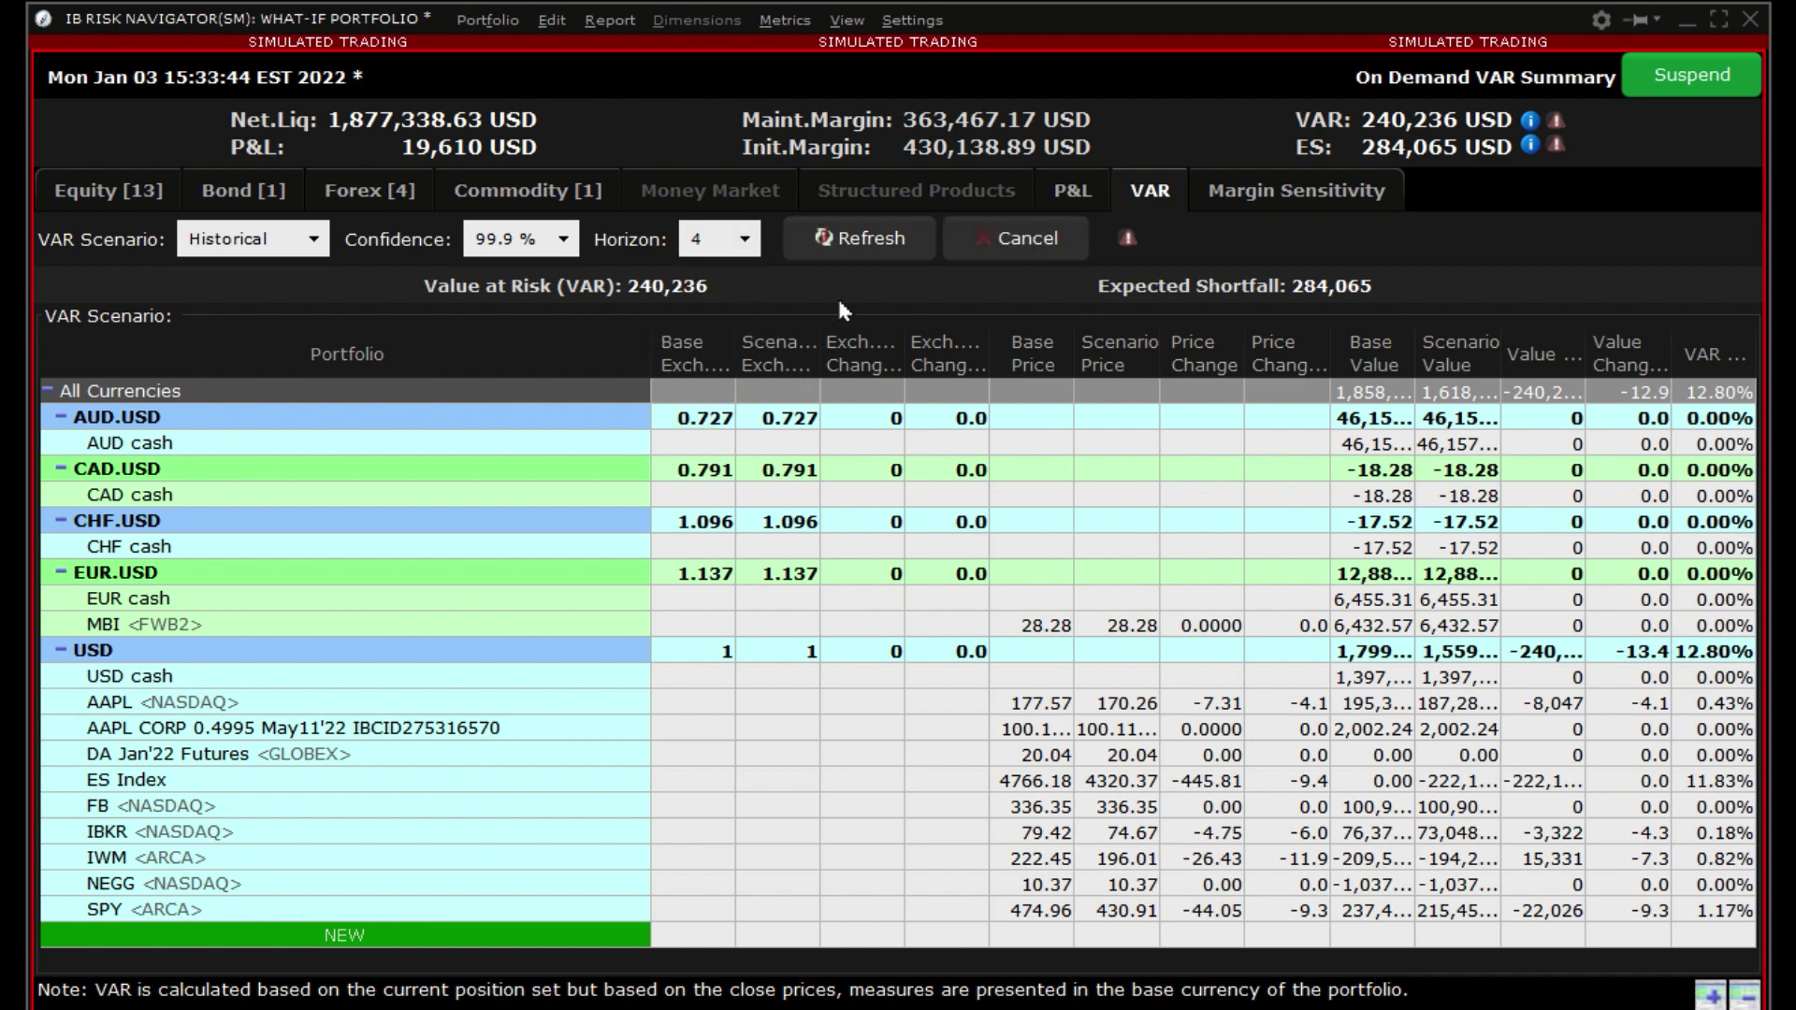
click(881, 245)
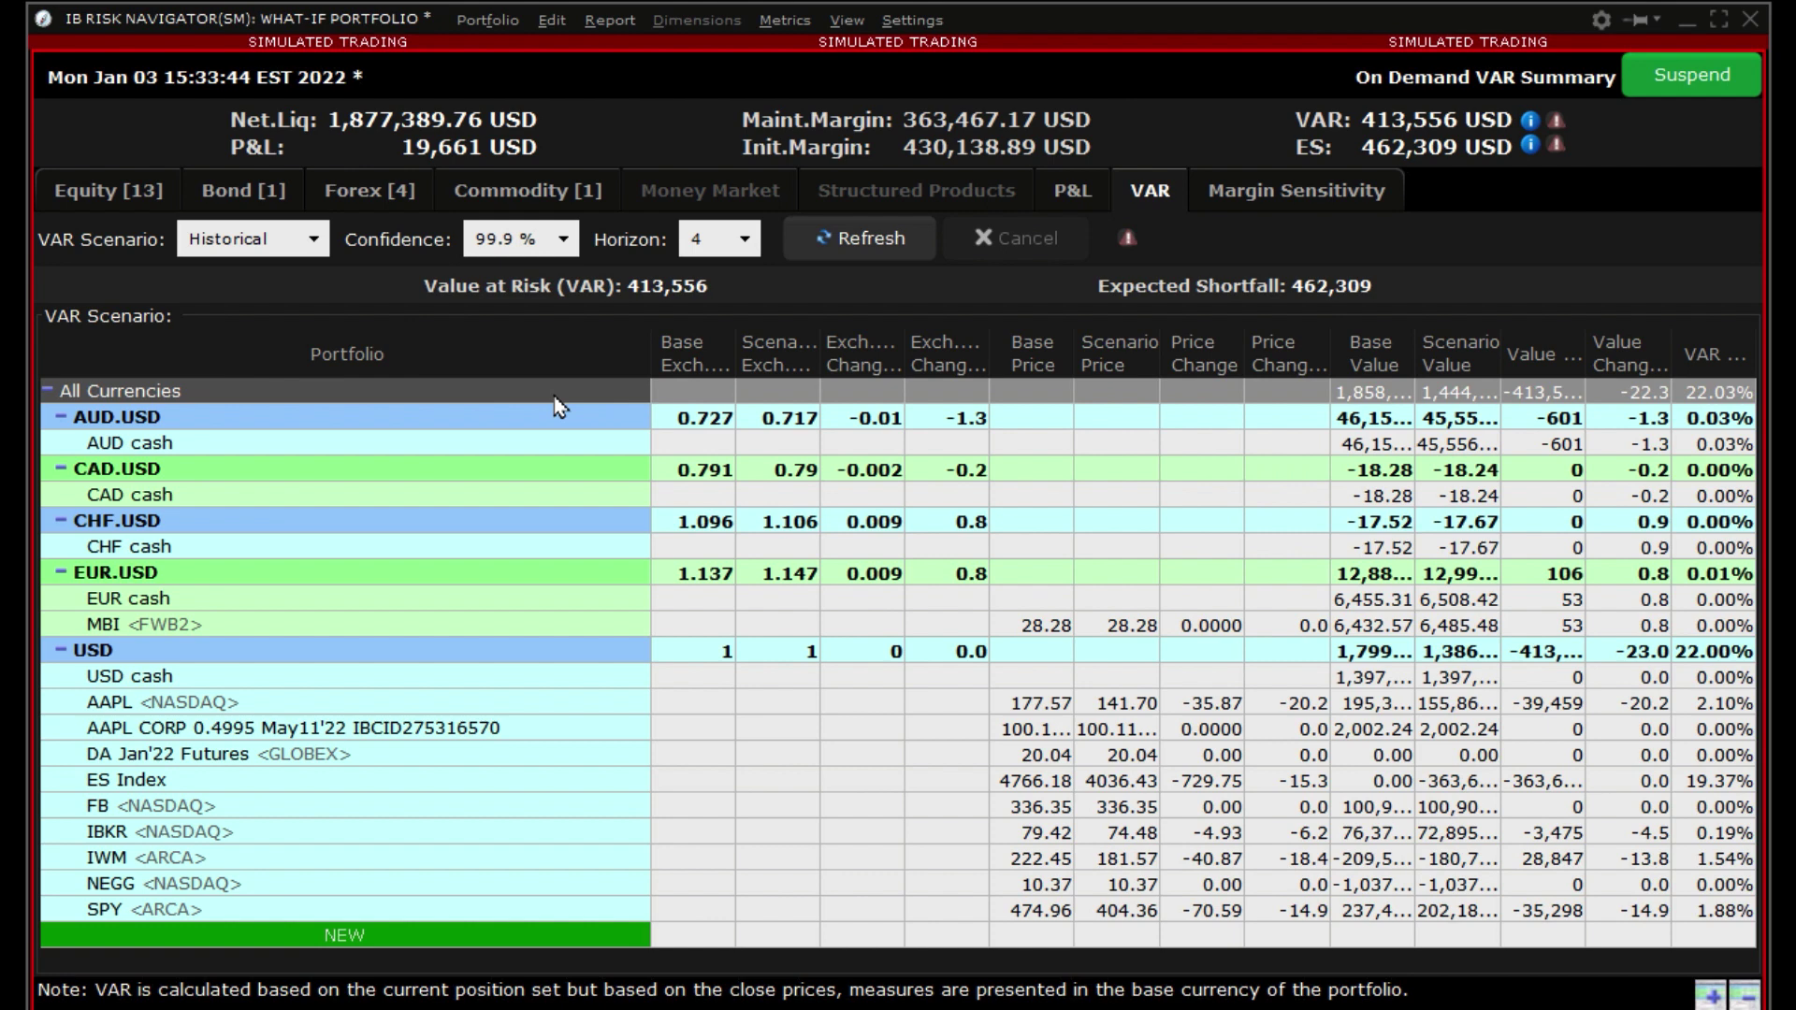
- Switch the VAR scenario from Historical to MonteCarlo and refresh the calculation
click(316, 241)
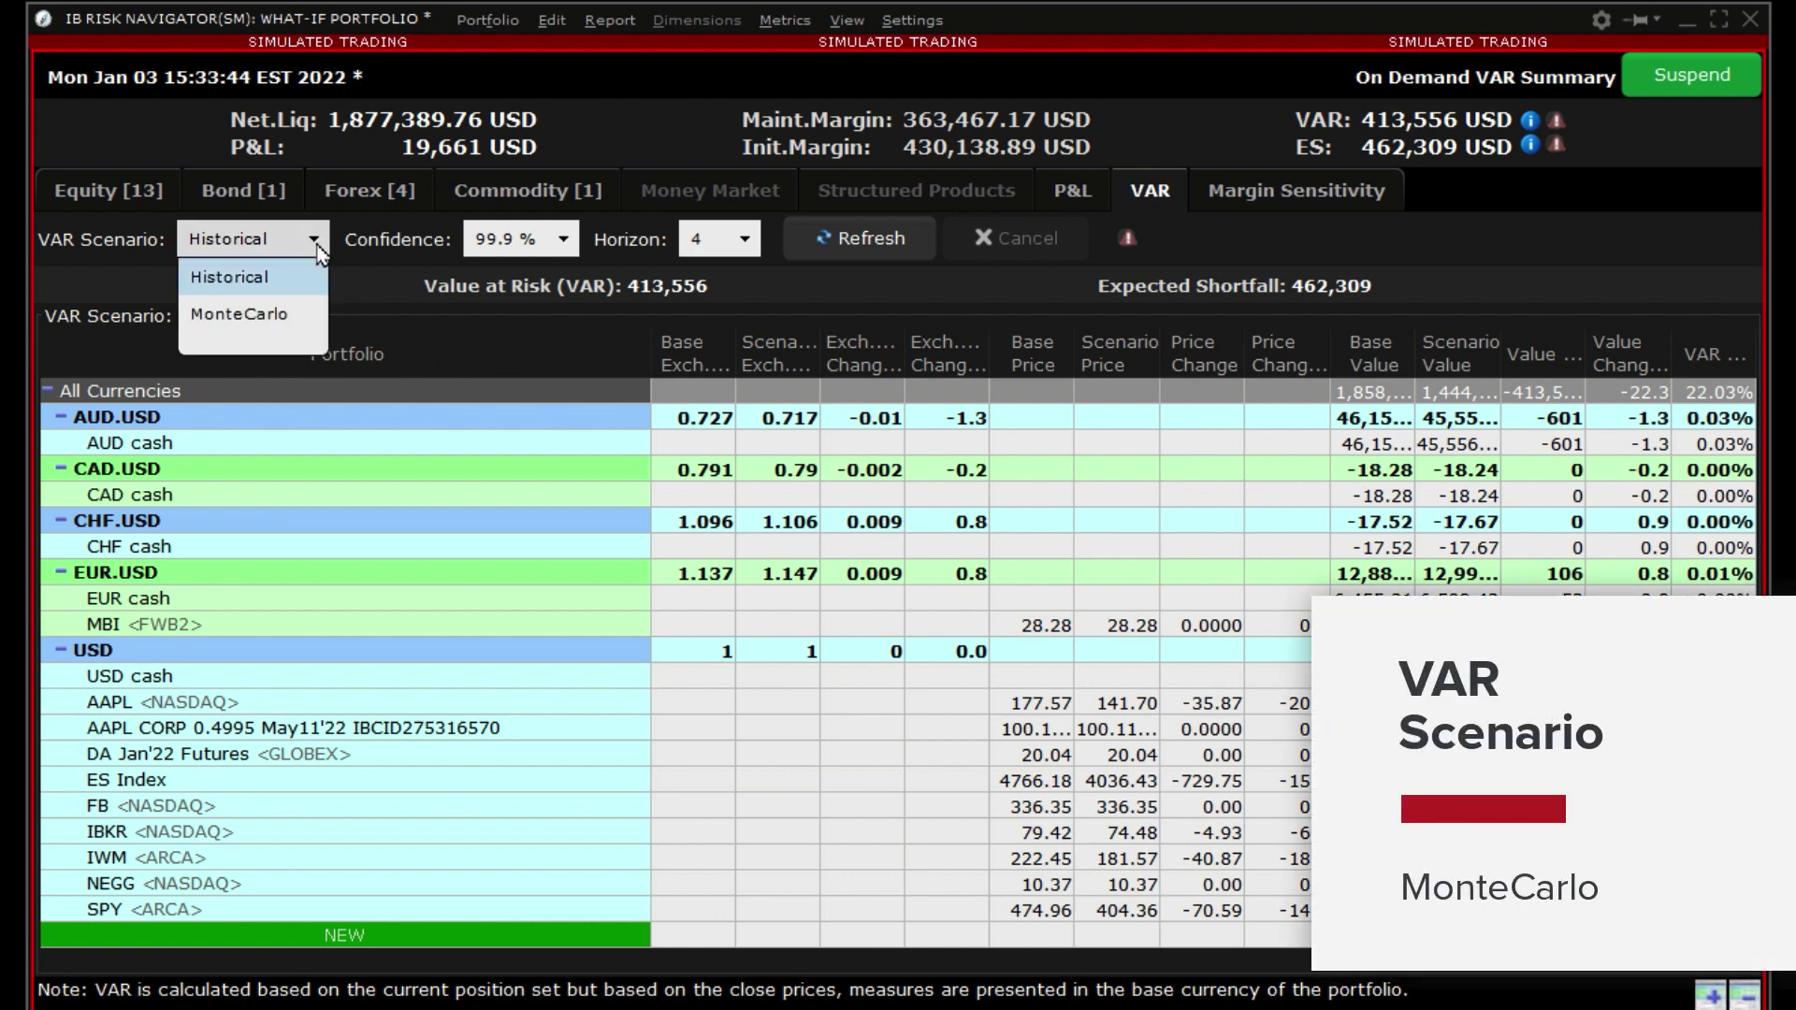
click(277, 308)
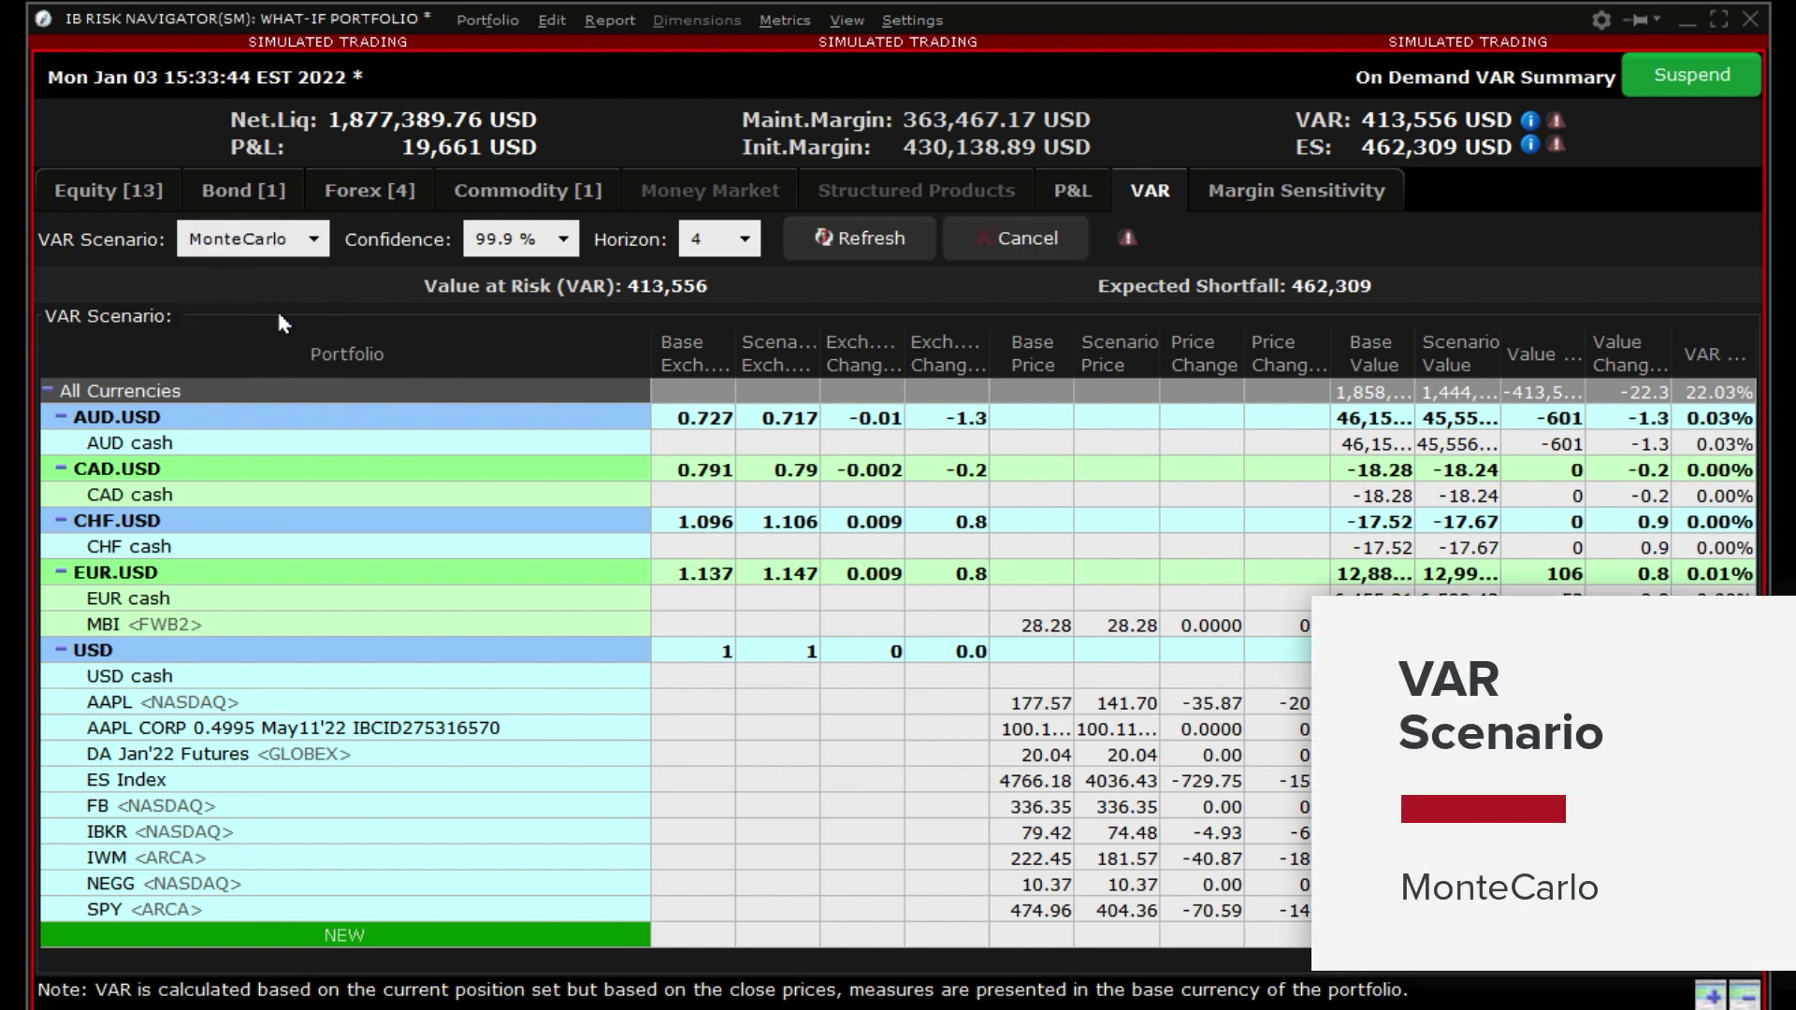
click(852, 241)
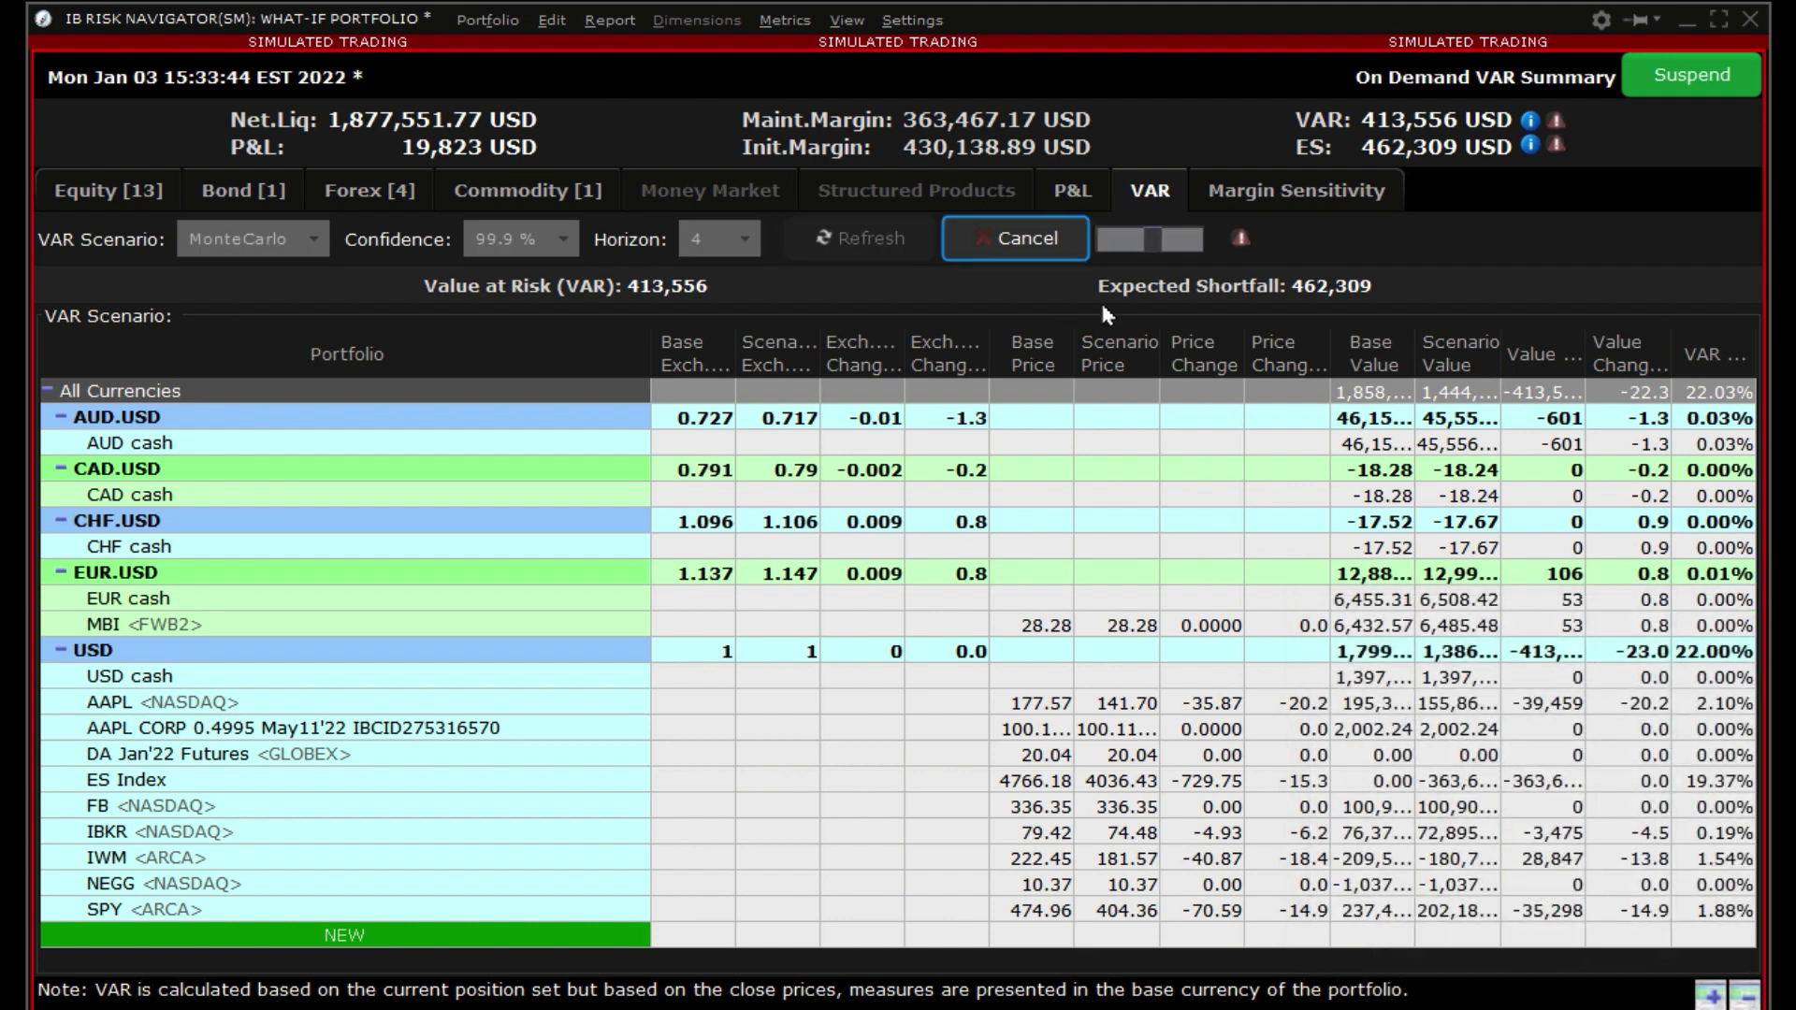